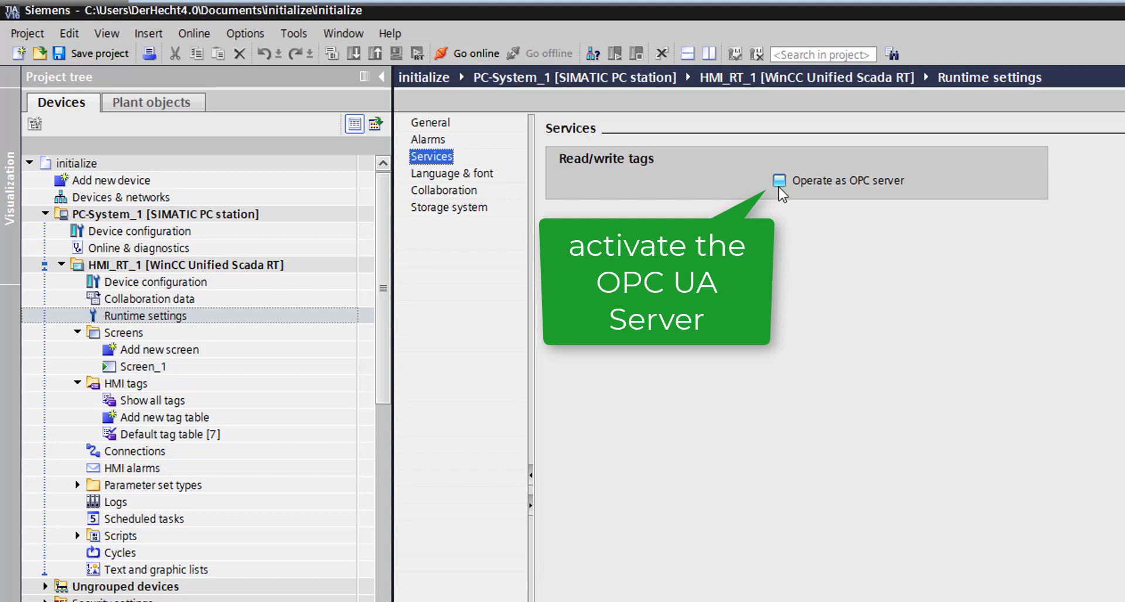
Enable Operate as OPC server in the Services runtime settings and select the HMI_RT_1 device for downloading
left_click(779, 181)
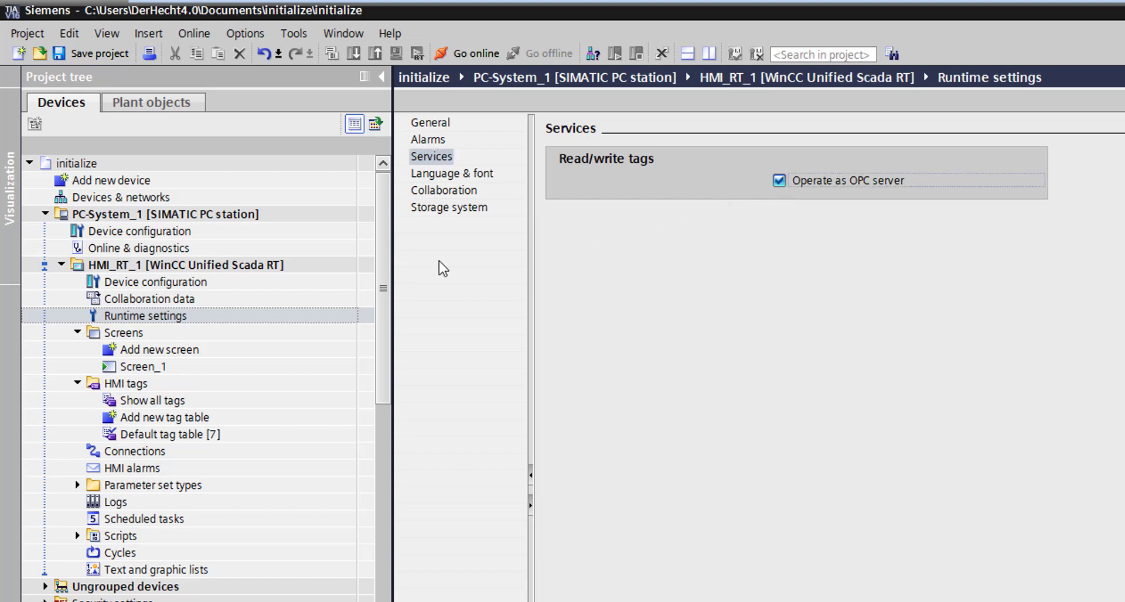
left_click(262, 266)
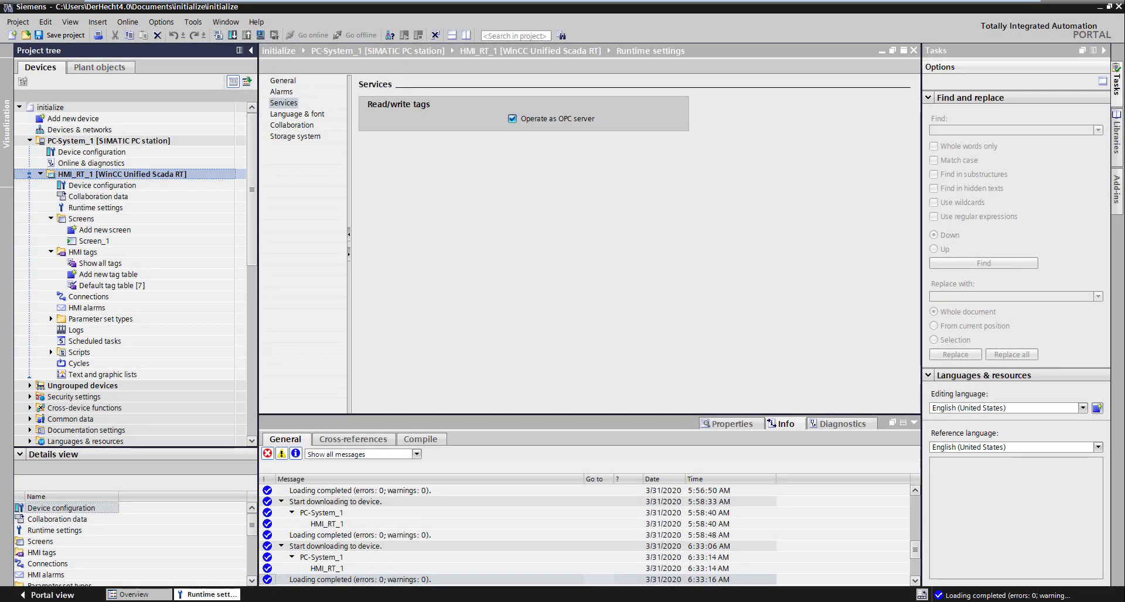
Search for the UaExpert OPC UA client on the computer and open it
key("super")
type("ua")
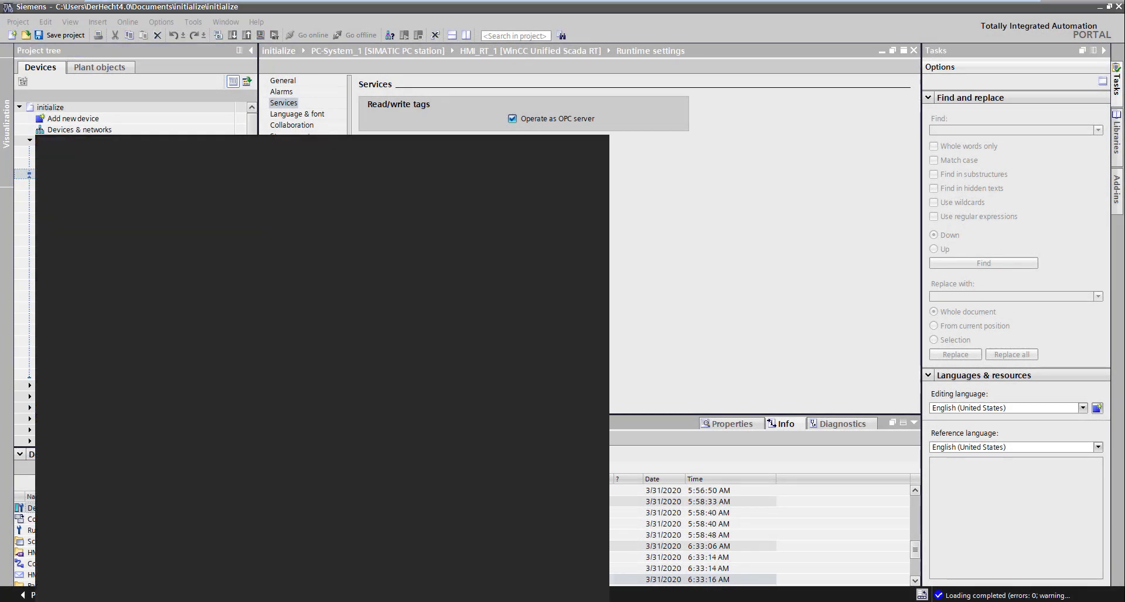
left_click(130, 216)
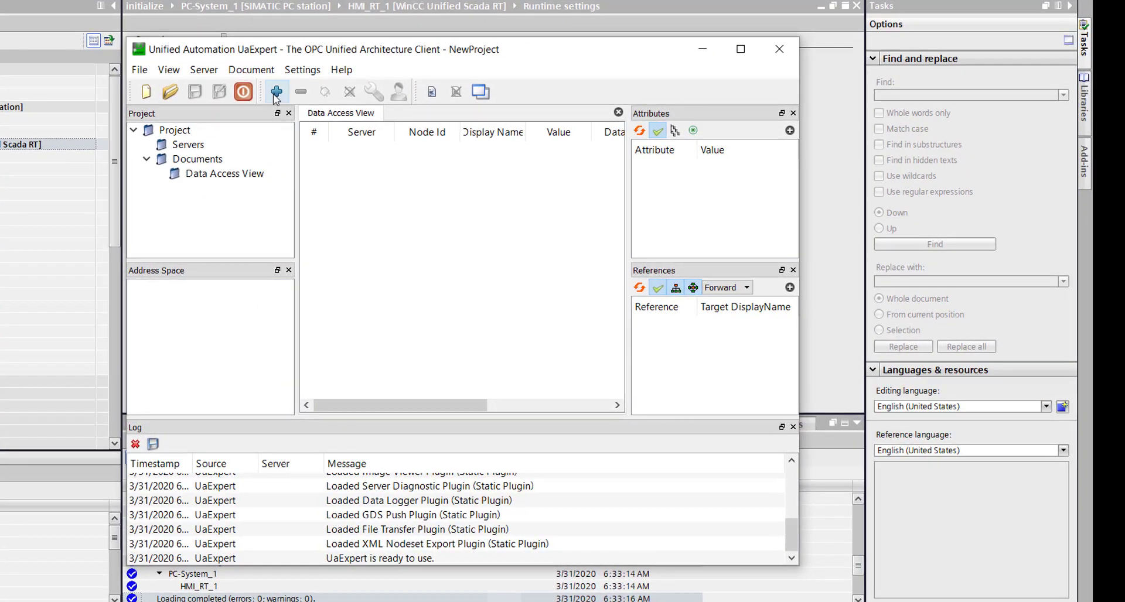
Start adding a server and create a custom discovery entry with the URL opc.tcp://winccunified:4890
left_click(276, 92)
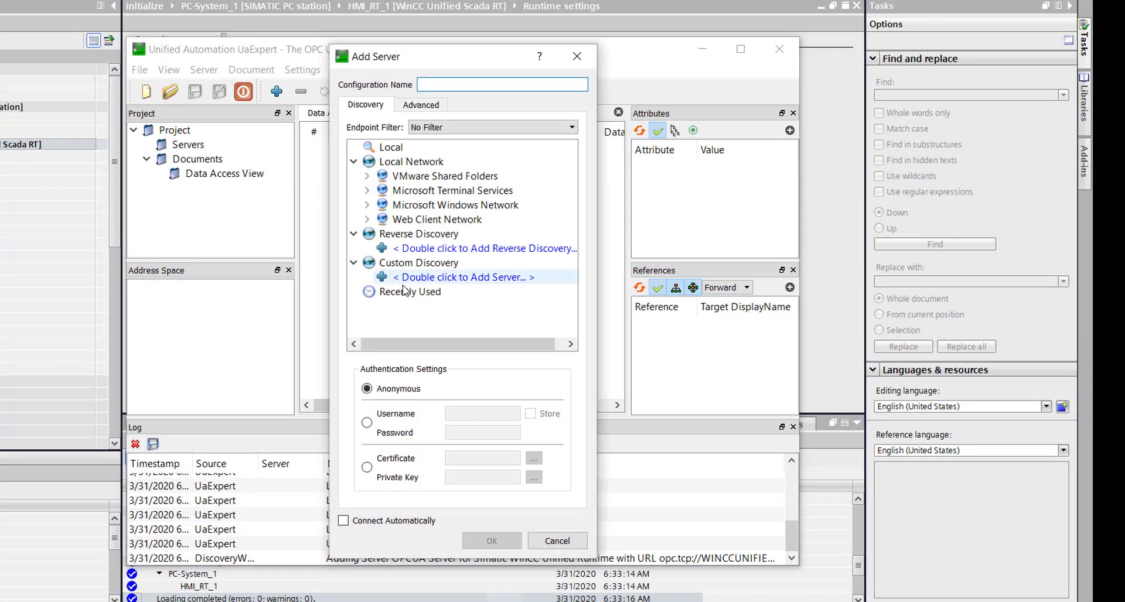
left_click(441, 282)
double_click(439, 280)
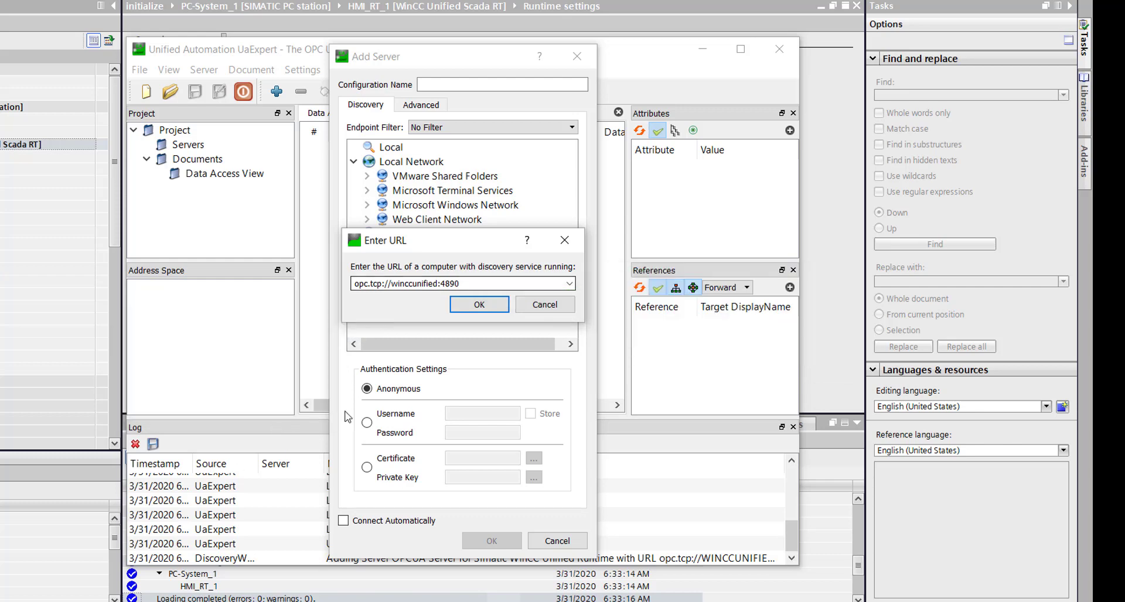
left_click(477, 304)
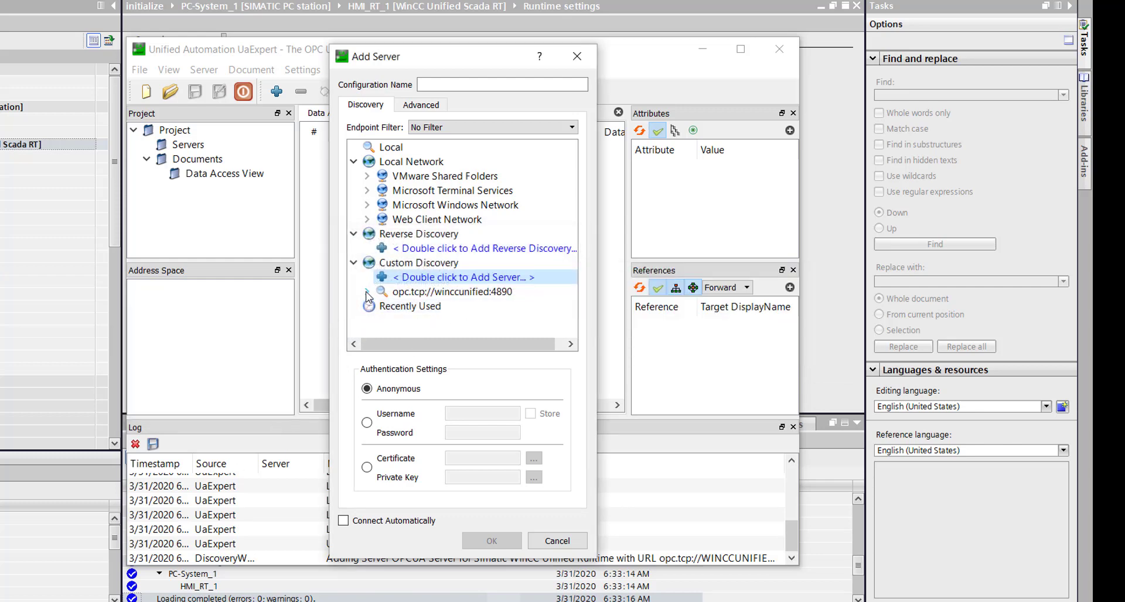
Expand the discovered OPC UA server for Simatic WinCC Unified Runtime and select its Basic128Rsa15 - Sign & Encrypt endpoint
left_click(432, 311)
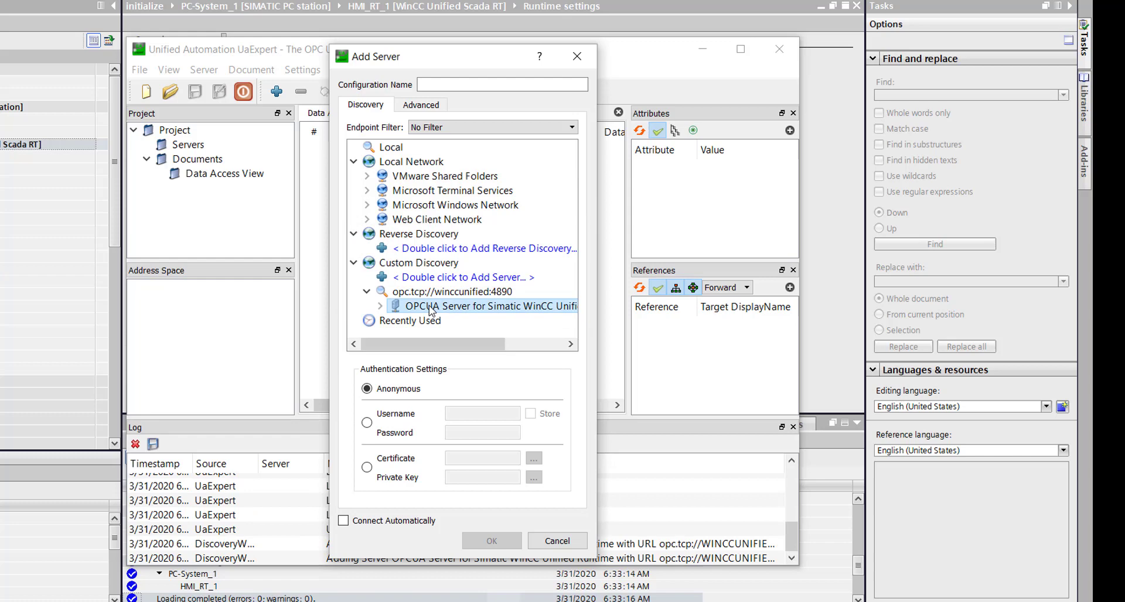
left_click(380, 305)
left_click_drag(572, 250, 572, 294)
mouse_move(418, 344)
left_mouse_down()
mouse_move(451, 337)
mouse_move(438, 338)
left_mouse_up()
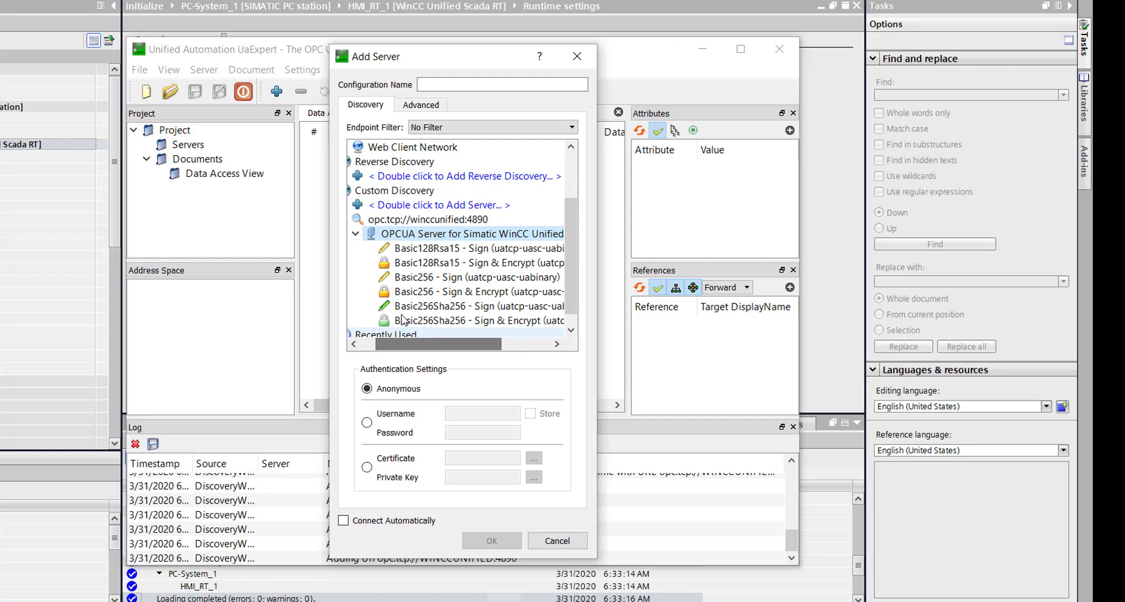
left_click(416, 252)
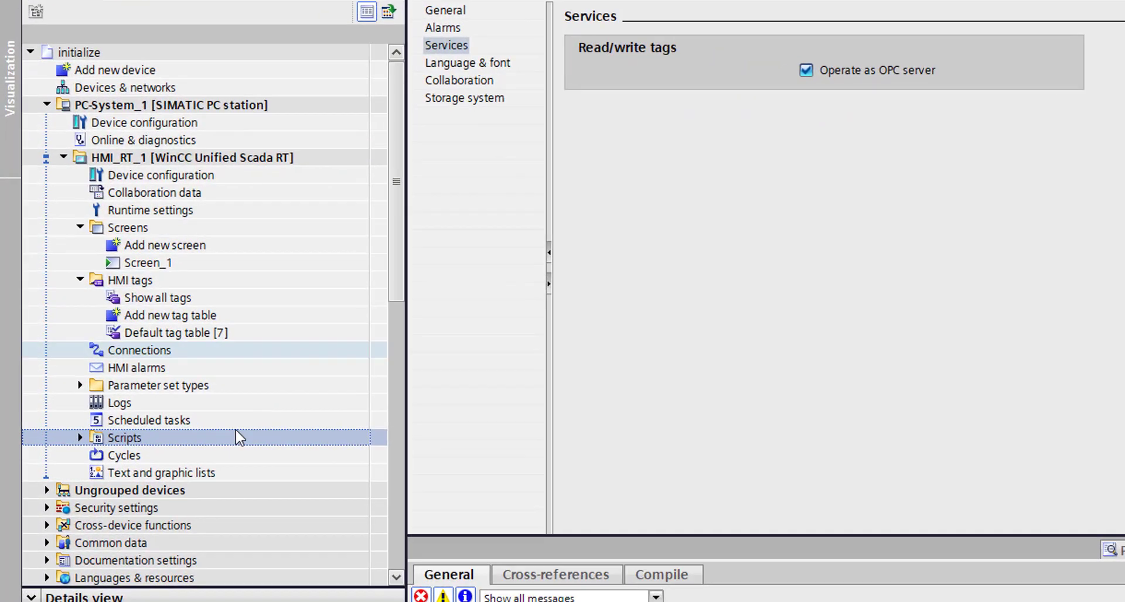
Switch to TIA Portal, open Users and roles in the project's security settings and dismiss the synchronization notice
left_click(48, 510)
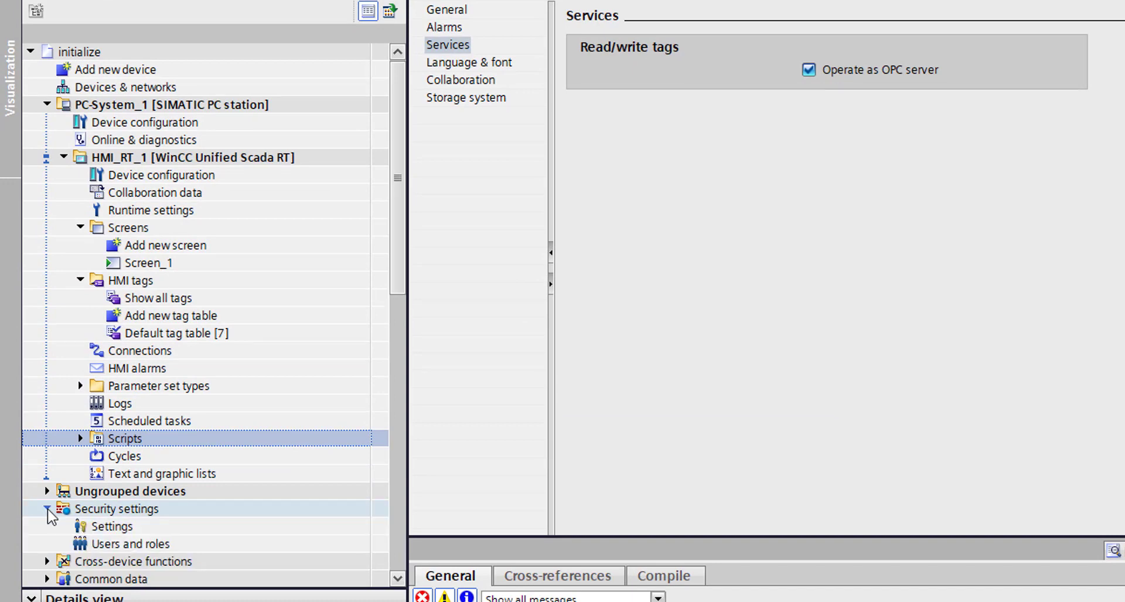
left_click(120, 548)
double_click(123, 544)
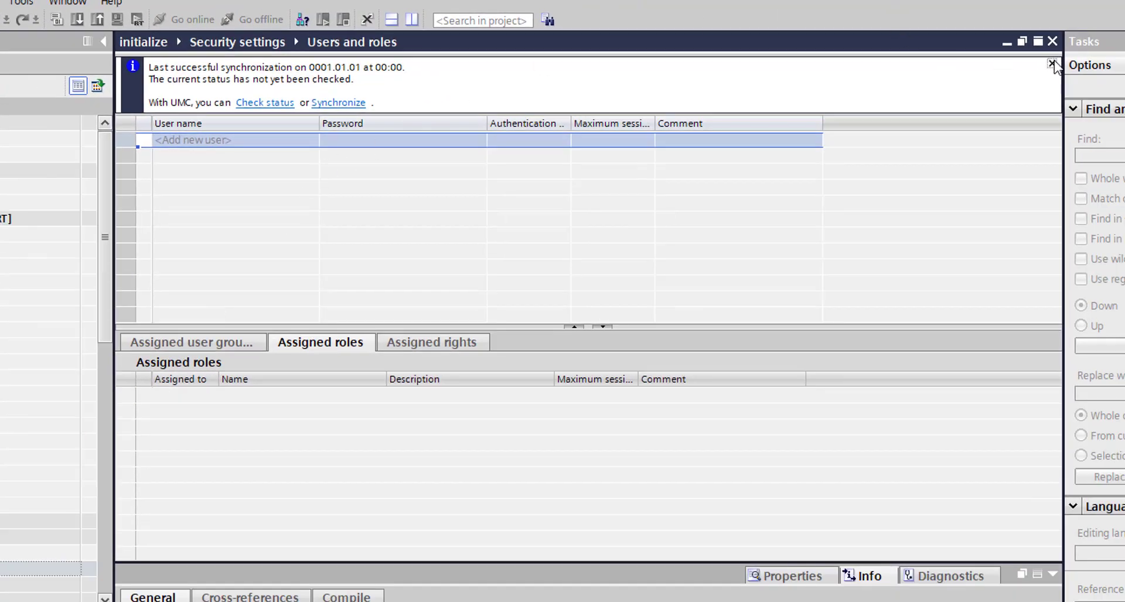
left_click(1052, 64)
Add a new project user named OPC, then enter and confirm the account password
left_click(177, 141)
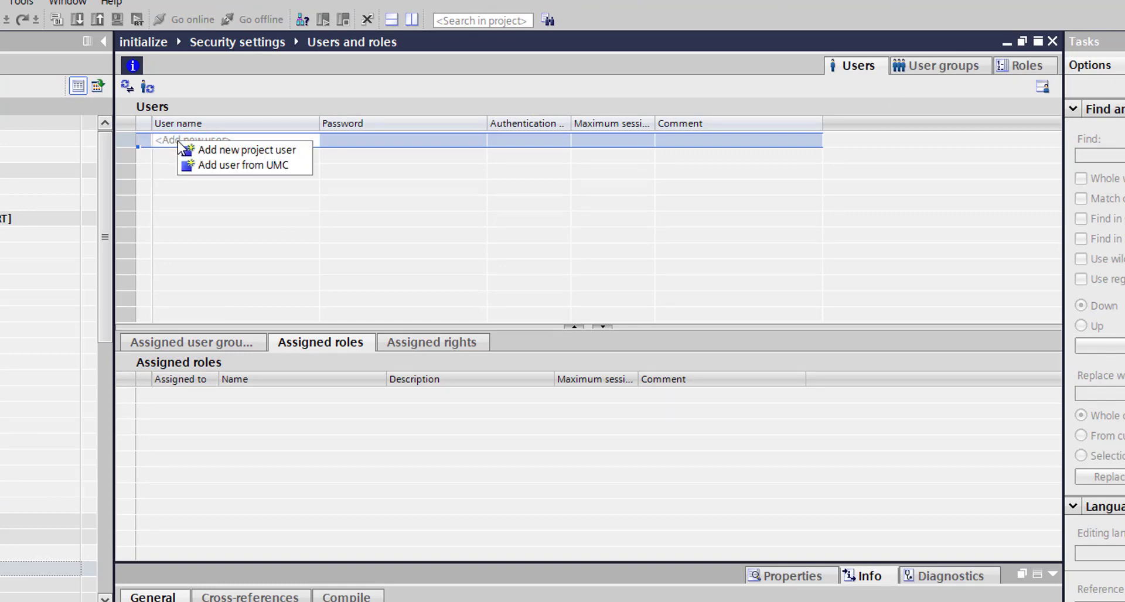
left_click(280, 151)
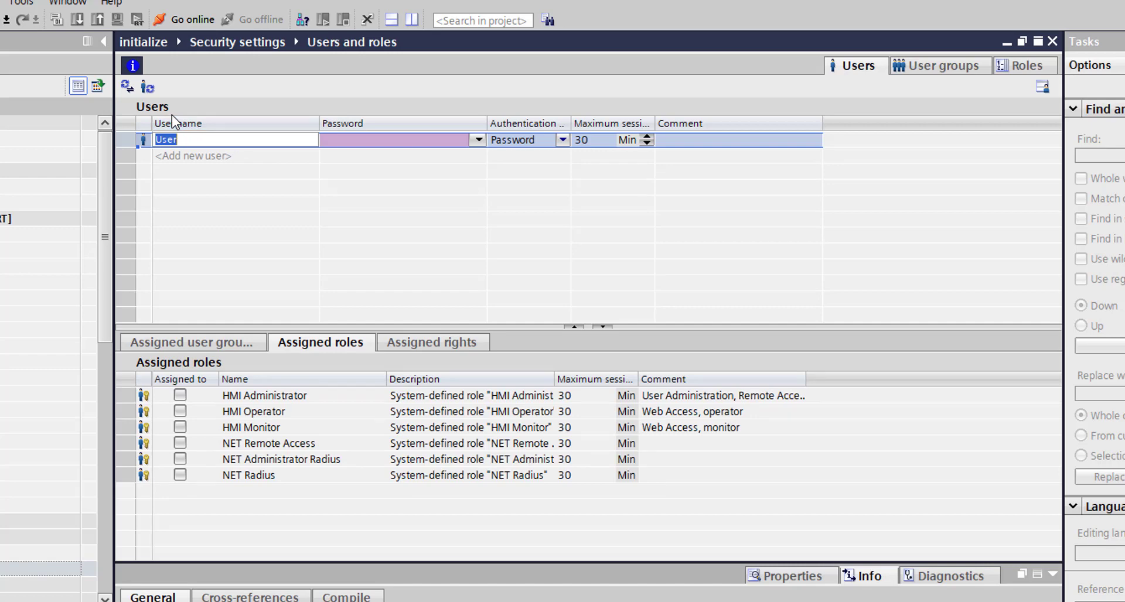
type("OPC")
left_click(430, 141)
left_click(426, 140)
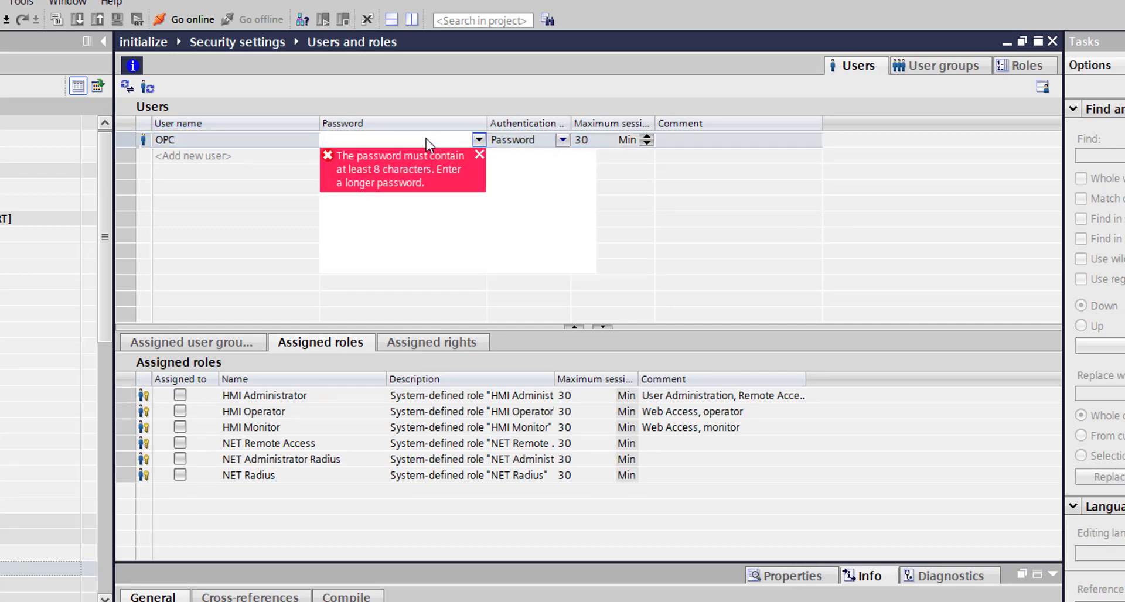
left_click(568, 196)
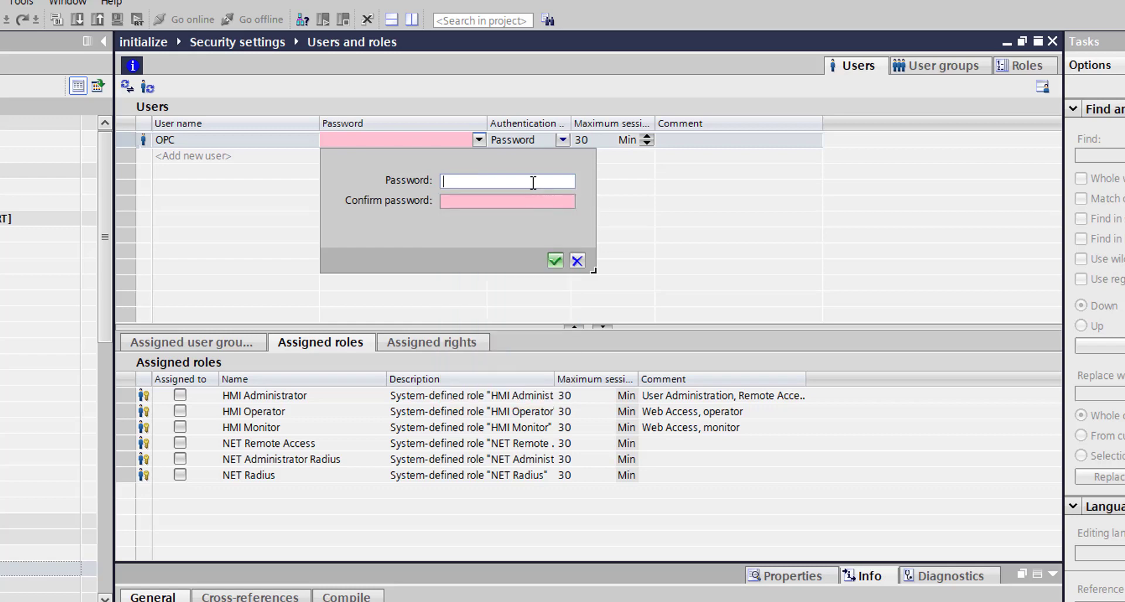
type("**********")
key("Tab")
type("**********")
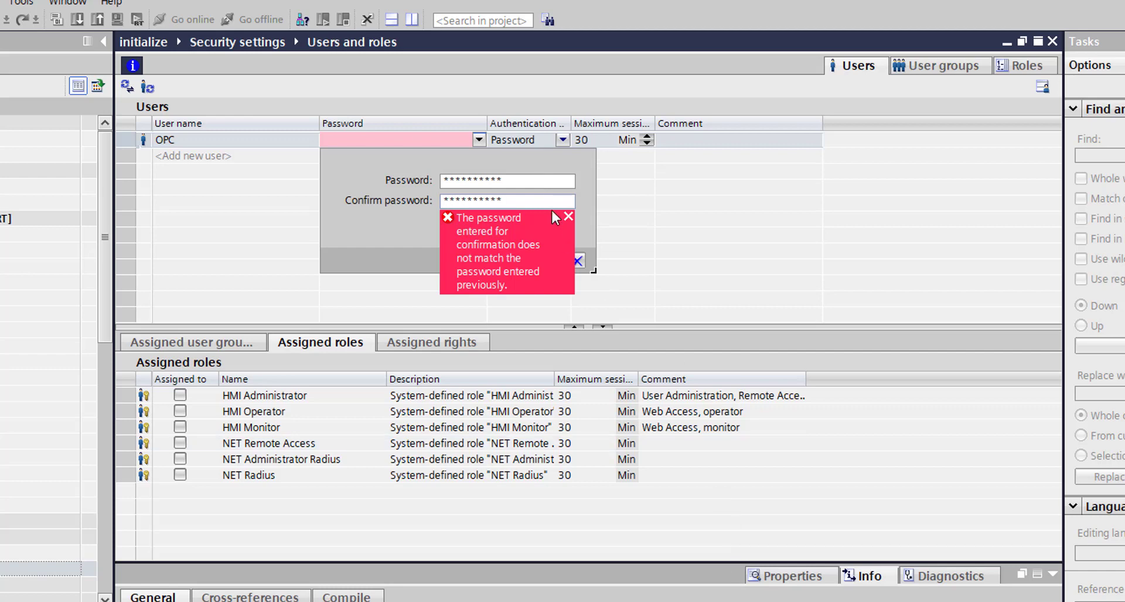
left_click(555, 262)
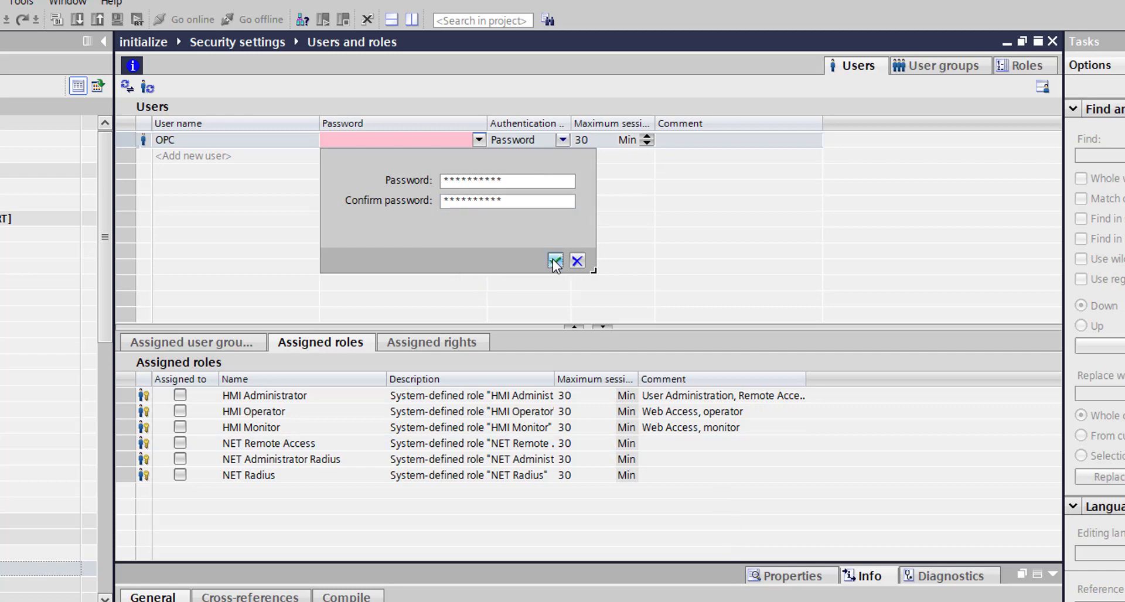
Add a new user-defined role named OPC
left_click(1026, 68)
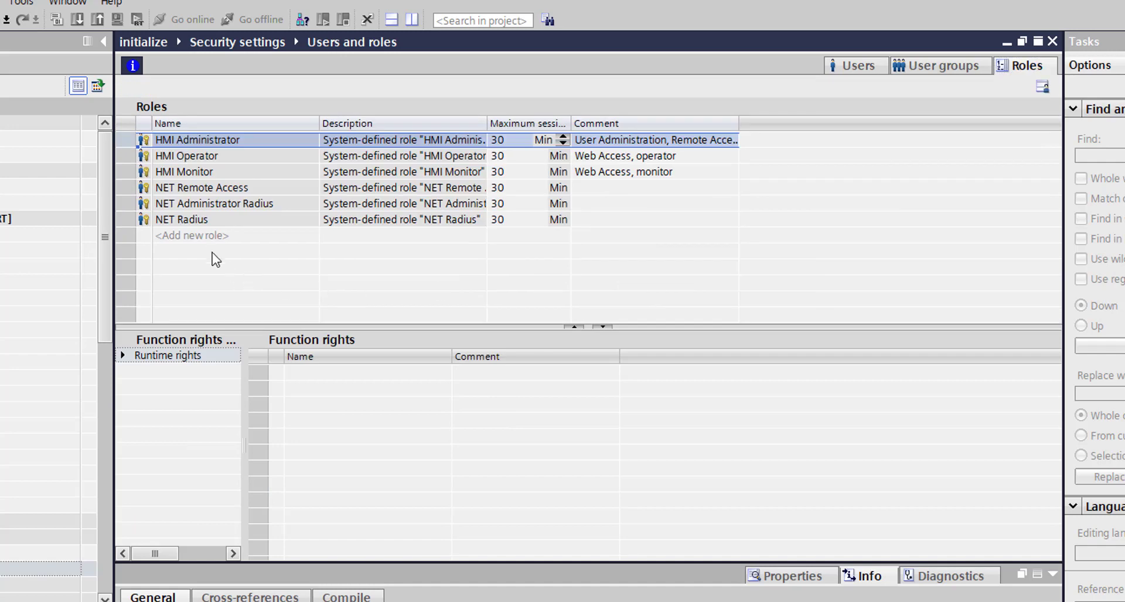
left_click(207, 238)
left_click(206, 238)
type("OPC")
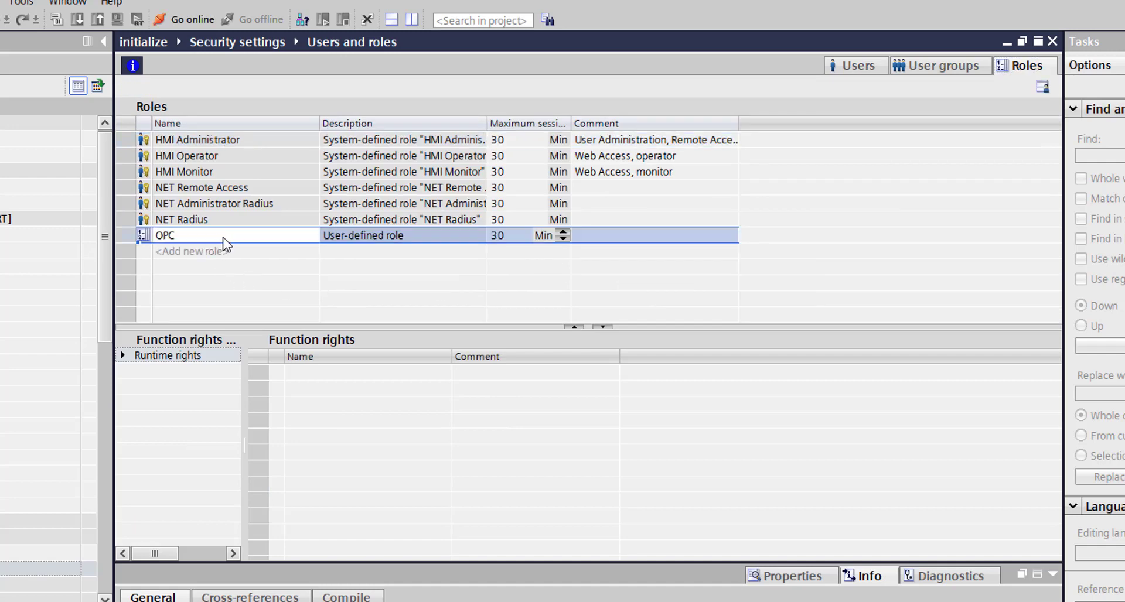
key("Return")
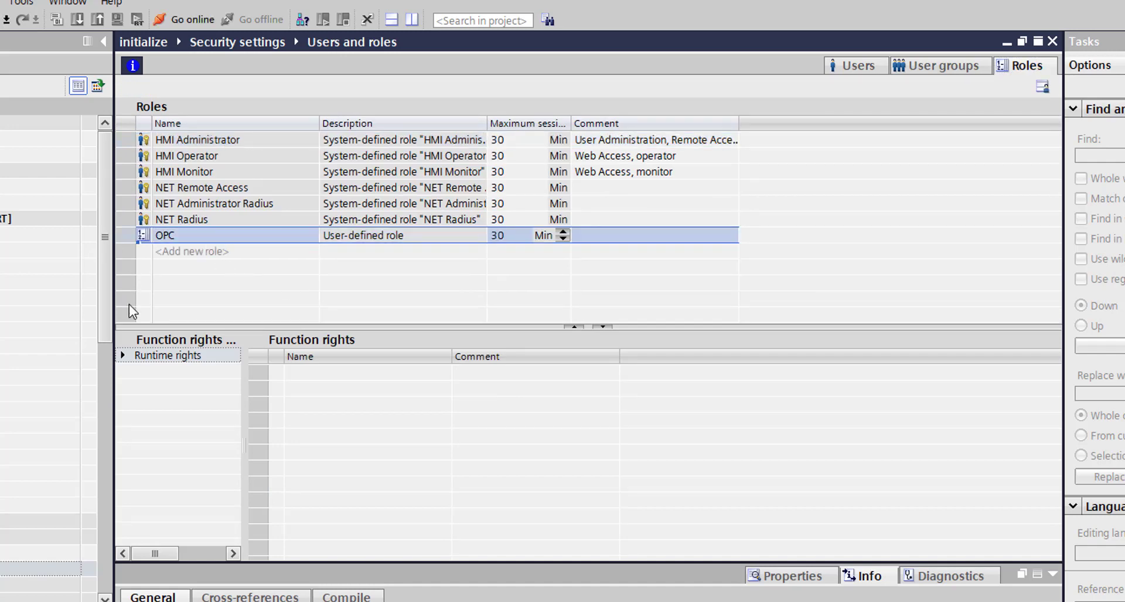
Grant the OPC role the runtime right OPC-UA - read and write access on the WinCC Unified device HMI_RT_1
left_click(123, 355)
double_click(150, 371)
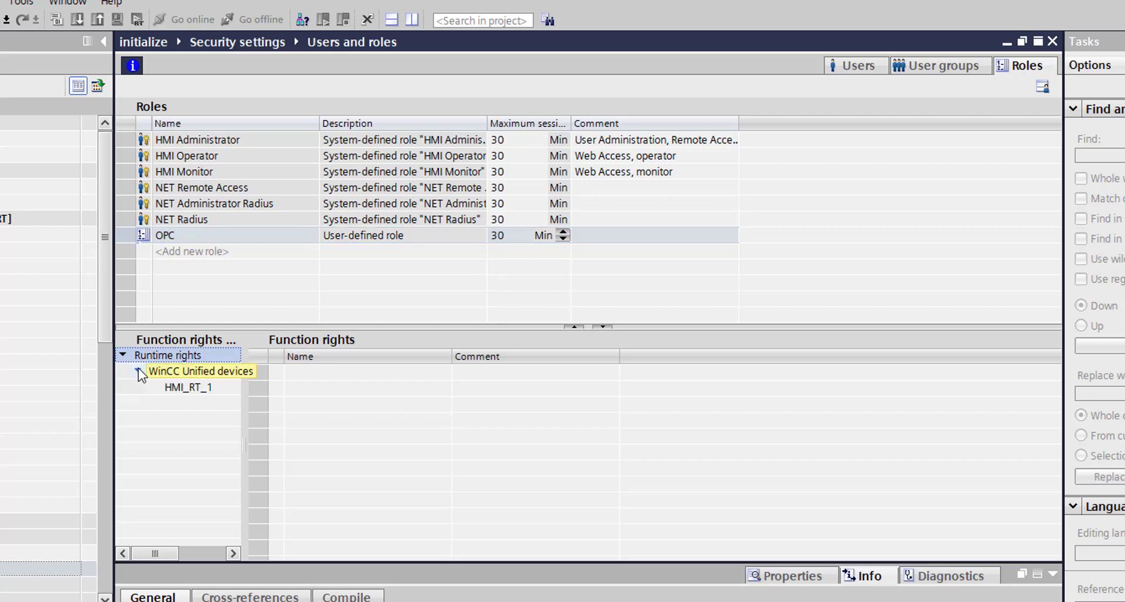
left_click(193, 390)
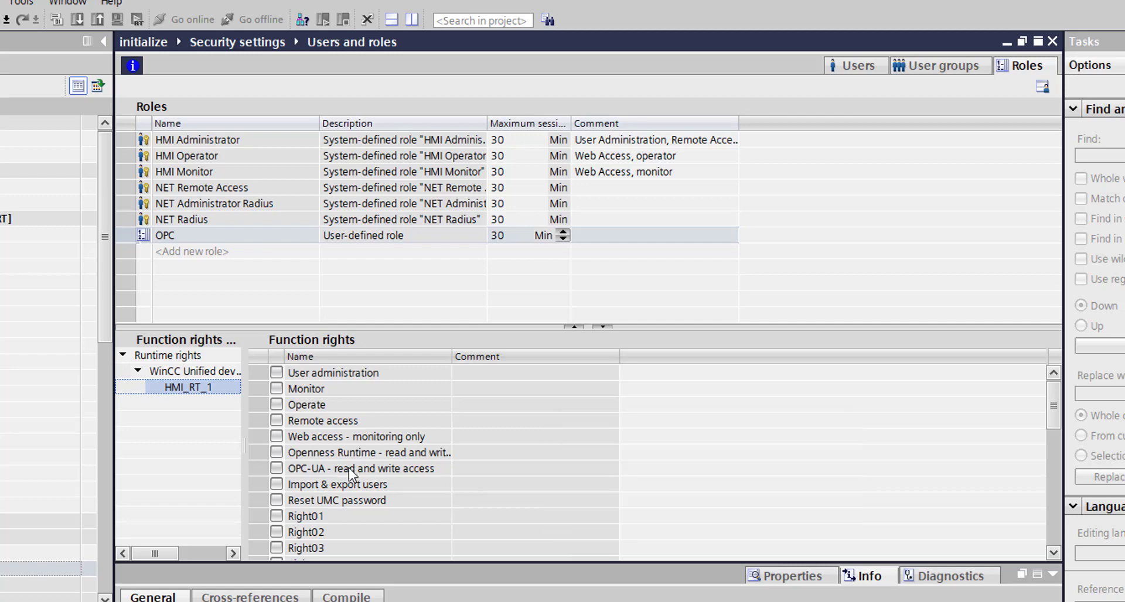
left_click(276, 470)
left_click(277, 469)
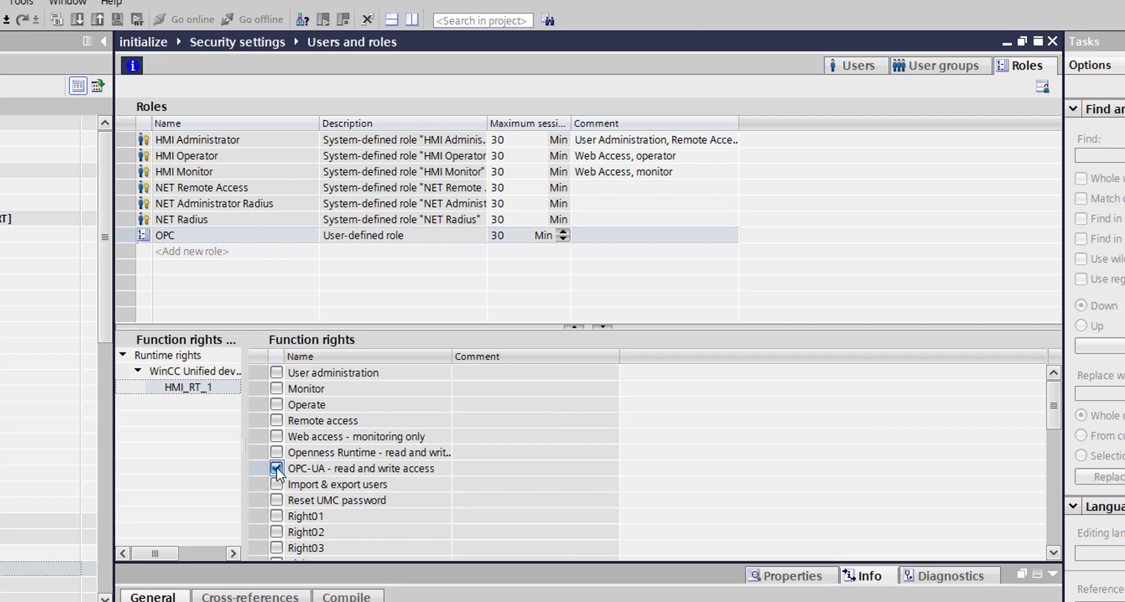
Assign the user-defined OPC role to the OPC user
left_click(863, 64)
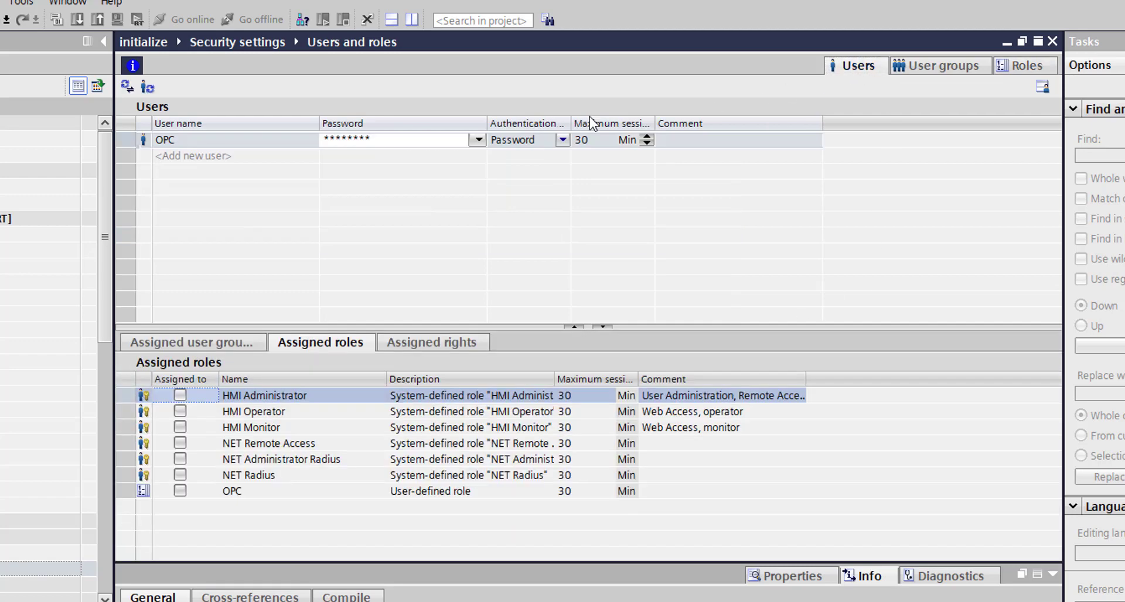
left_click(181, 492)
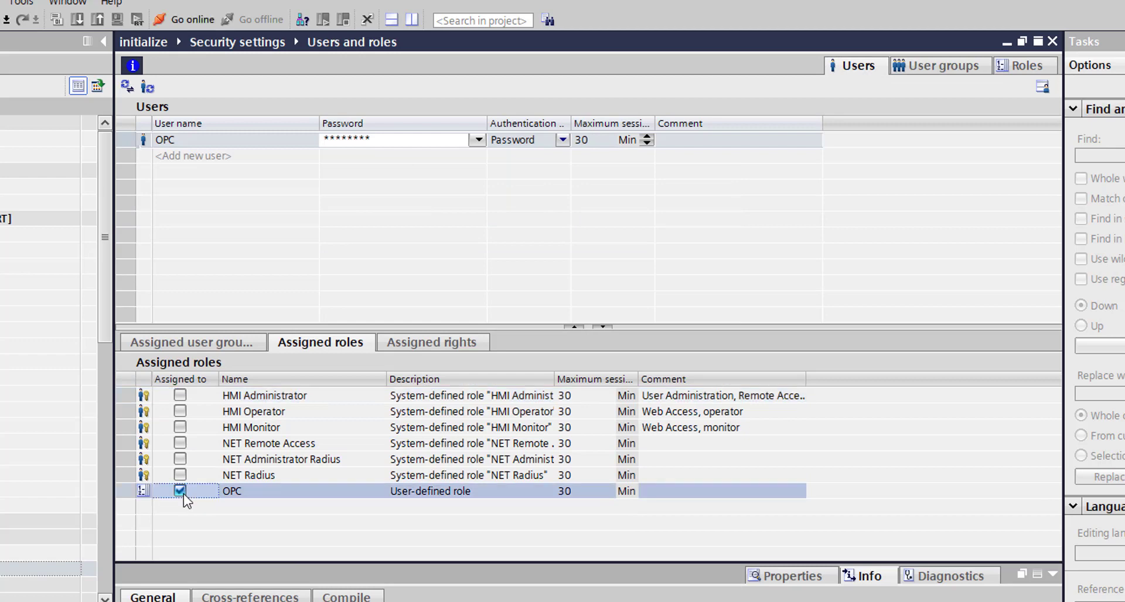
Download HMI_RT_1 to the device with Keep current user administration data in runtime disabled
left_click(35, 218)
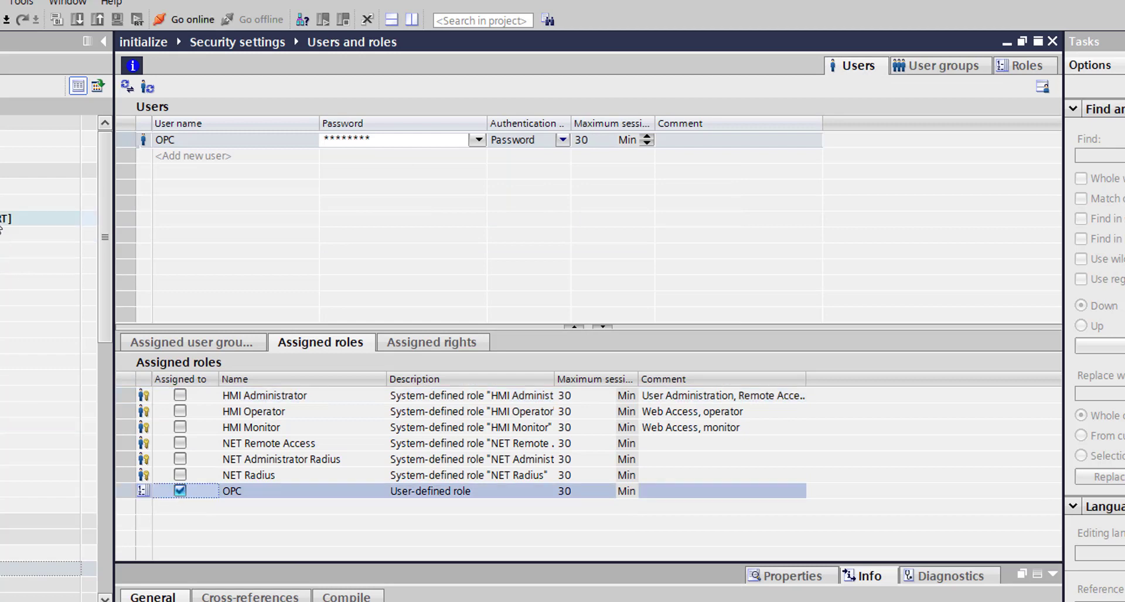
left_click(77, 19)
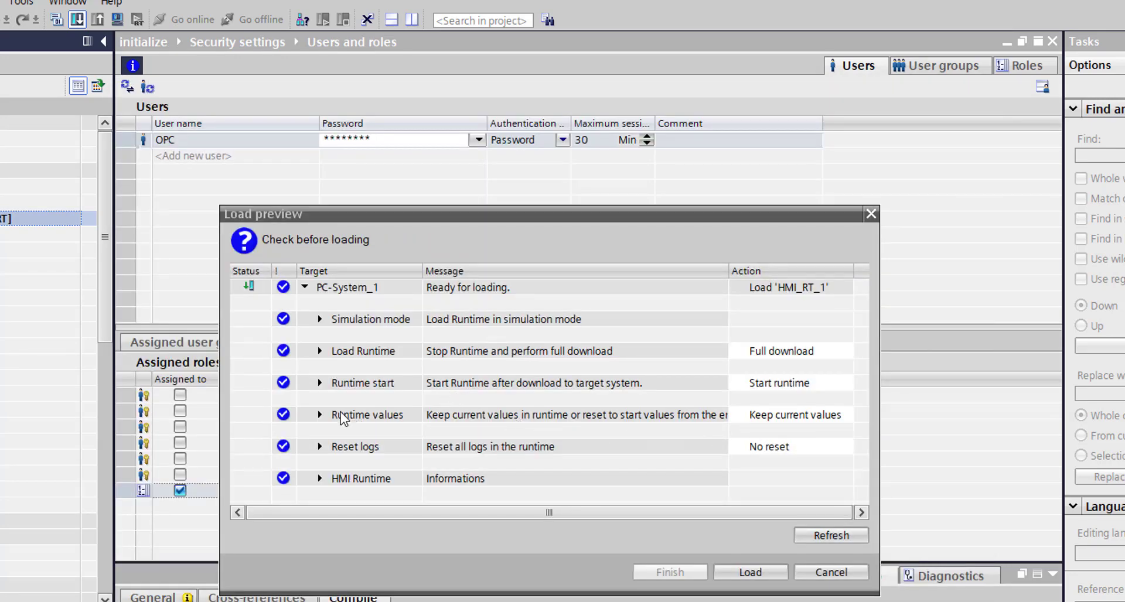
left_click(320, 415)
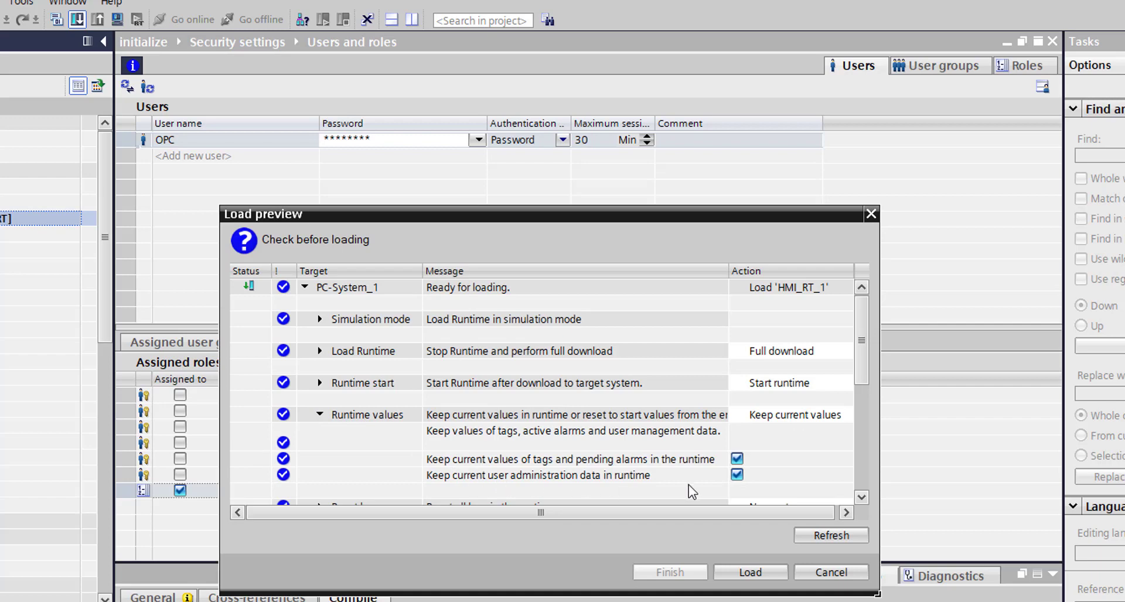
left_click(737, 475)
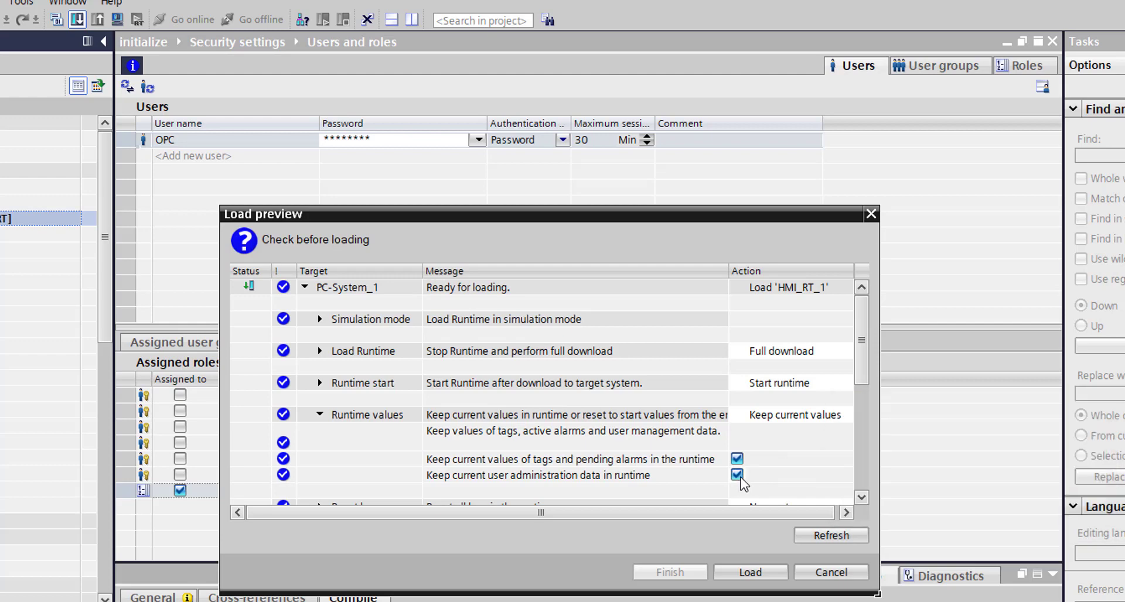
left_click(751, 572)
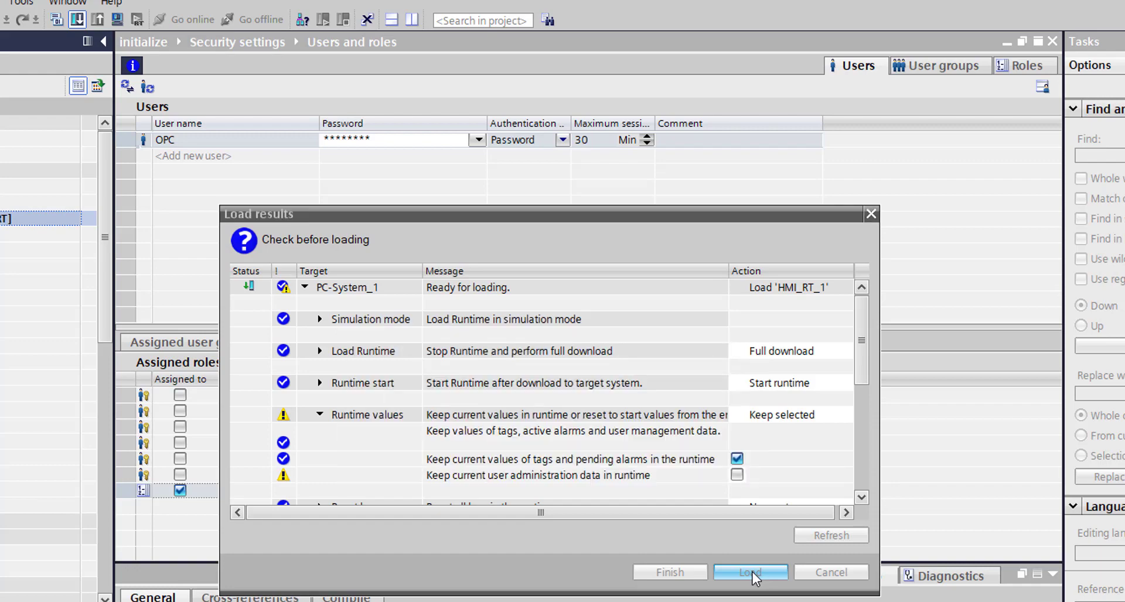
left_click(752, 572)
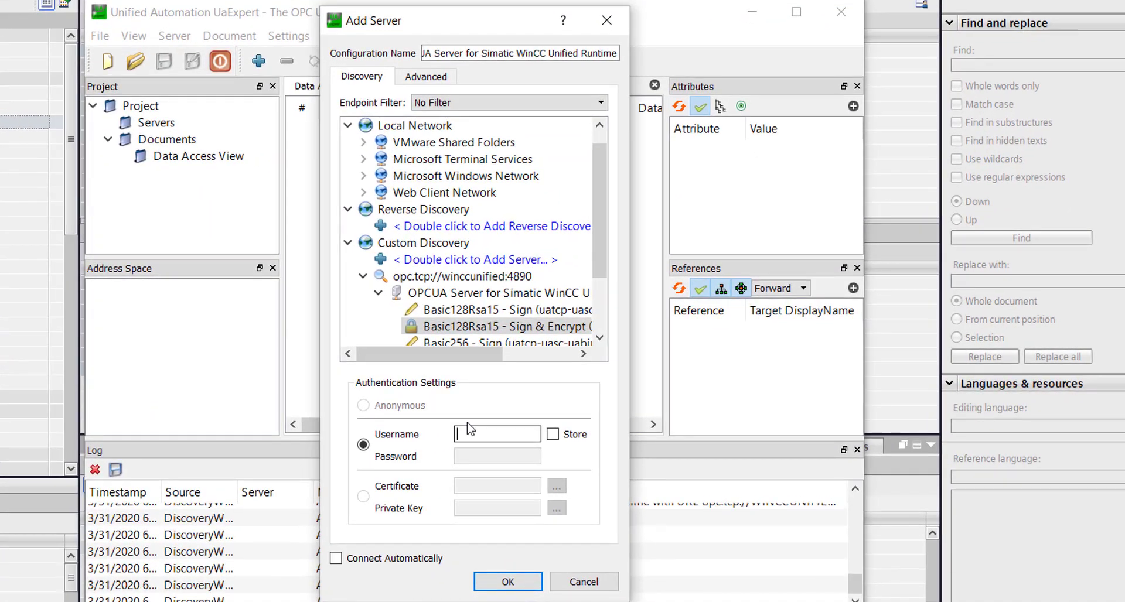
In UaExpert's Add Server dialog, set the username to OPC, enable Store and enter the account password
type("C")
left_click(552, 434)
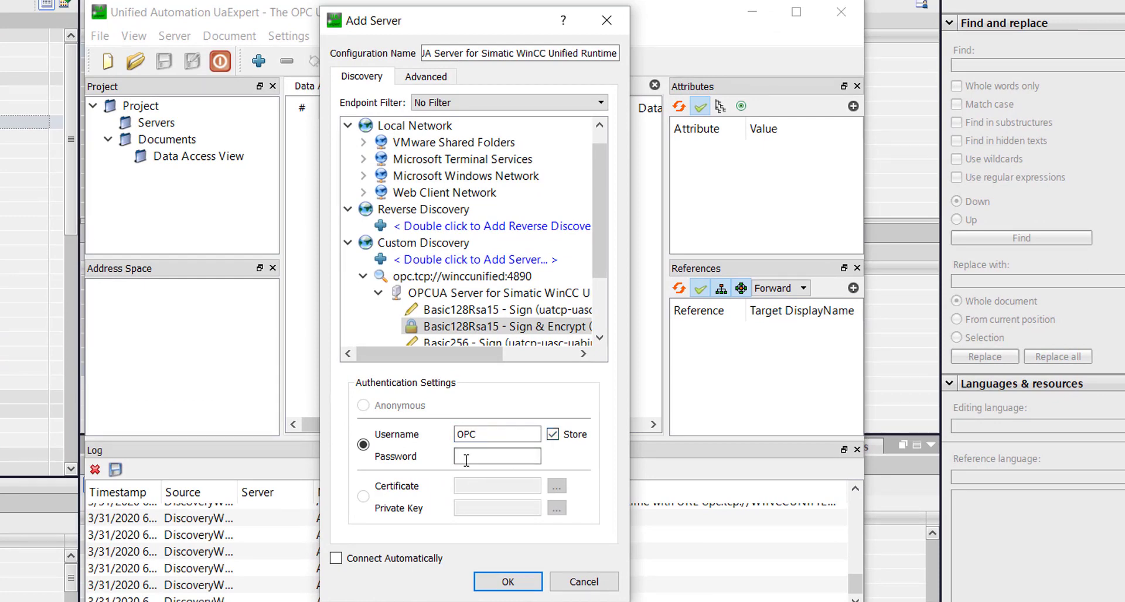
left_click(468, 459)
type("•")
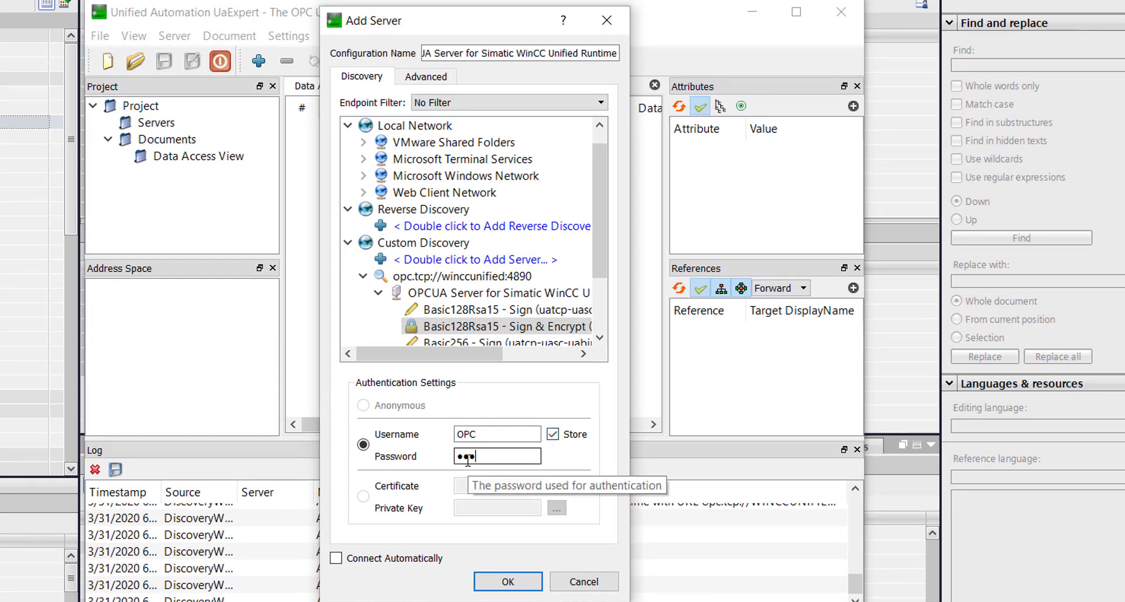
type("•••••••••••")
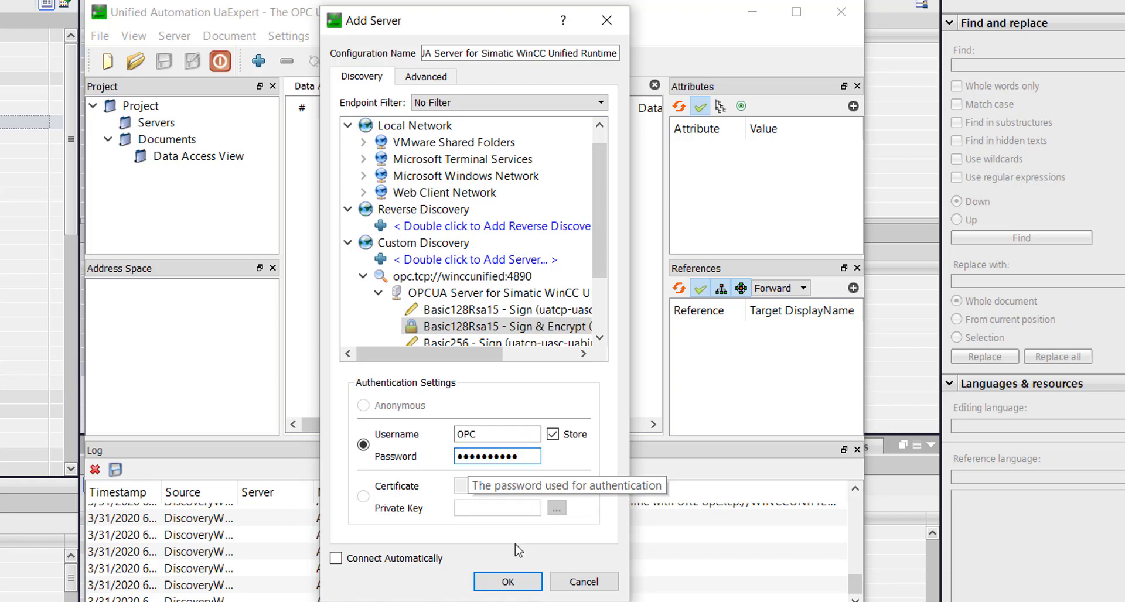
Add the configured OPC UA server to the project, start connecting to it and permanently trust its certificate
left_click(507, 581)
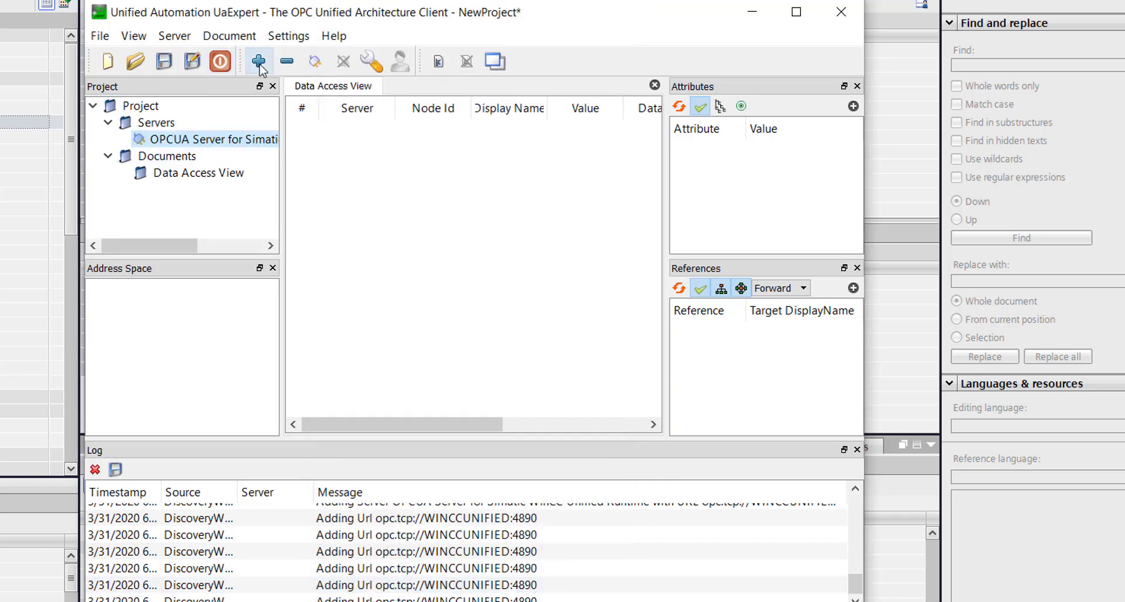
left_click(314, 62)
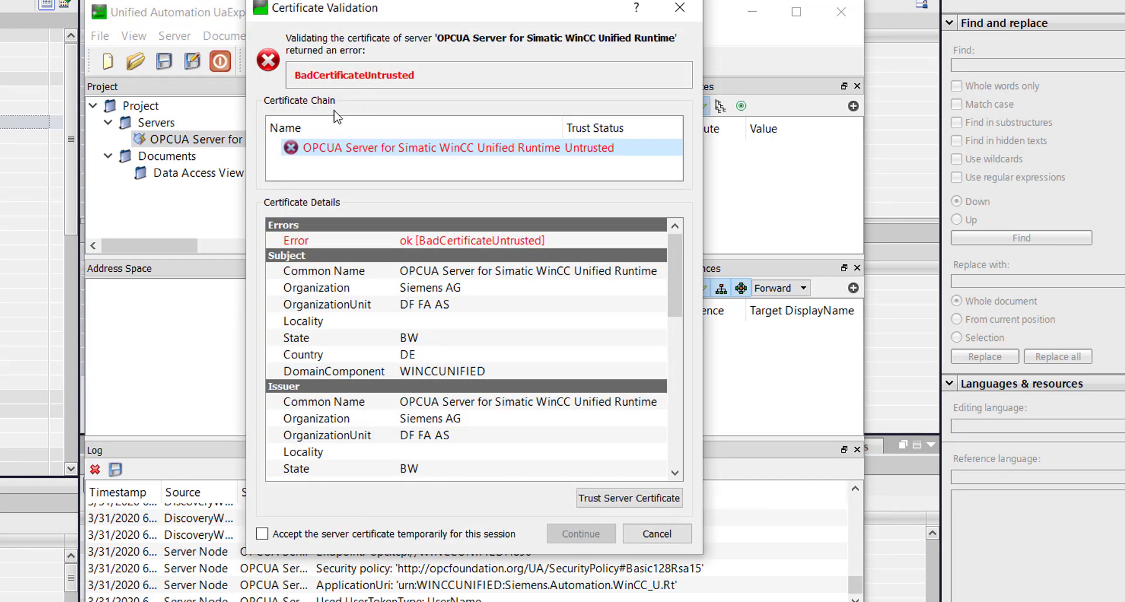
left_click(612, 500)
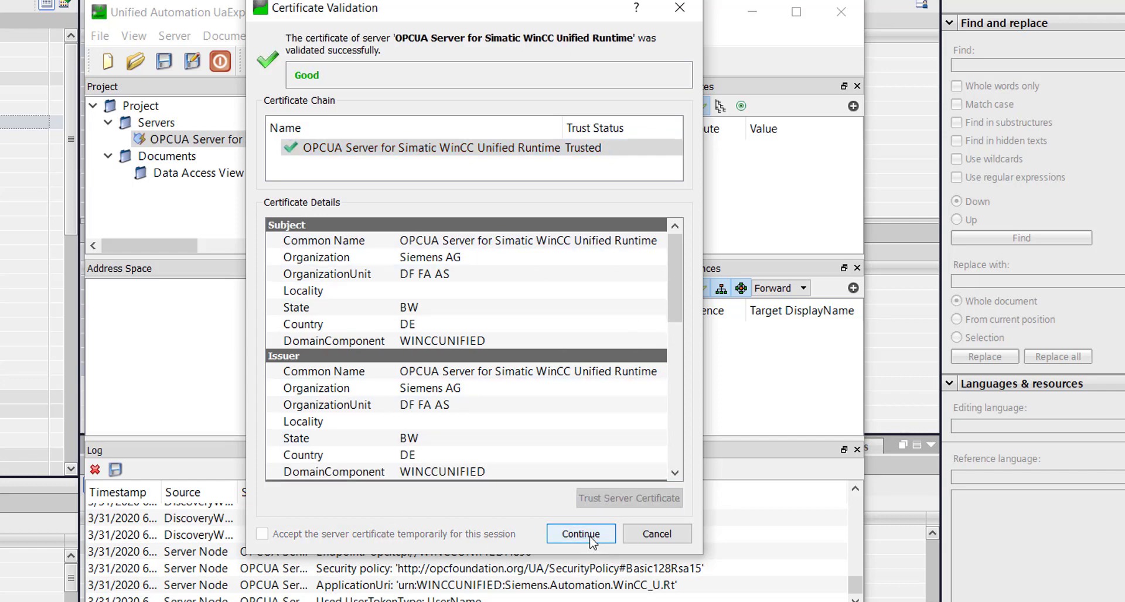
left_click(590, 539)
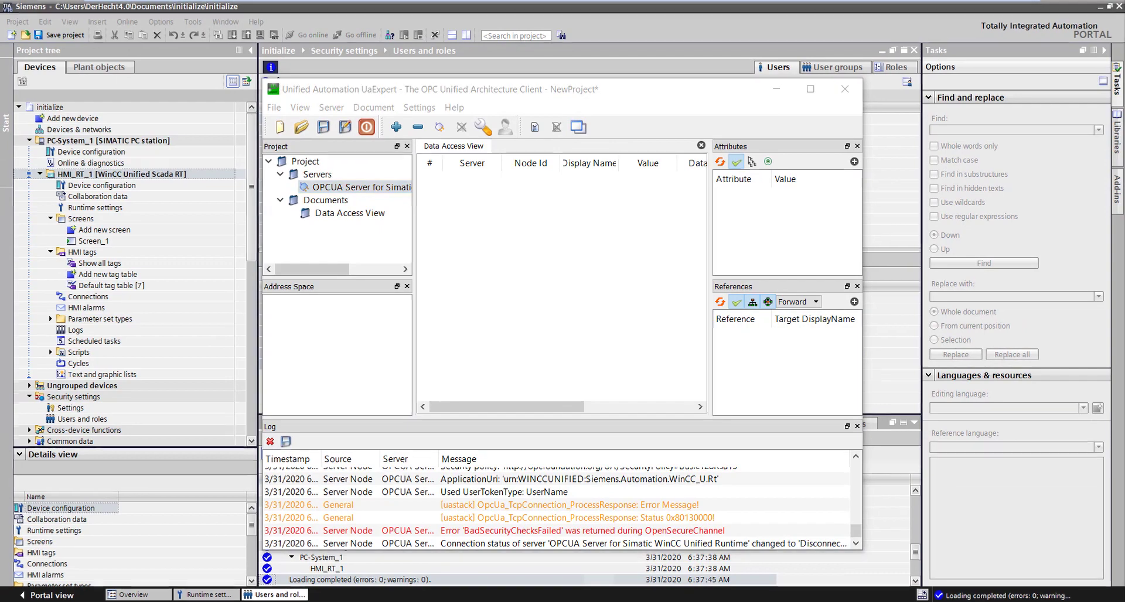
In File Explorer, open the folder C:\Program Files\Siemens\Automation\WinCCUnified\bin\PKI\Rejected\certs
key("super+e")
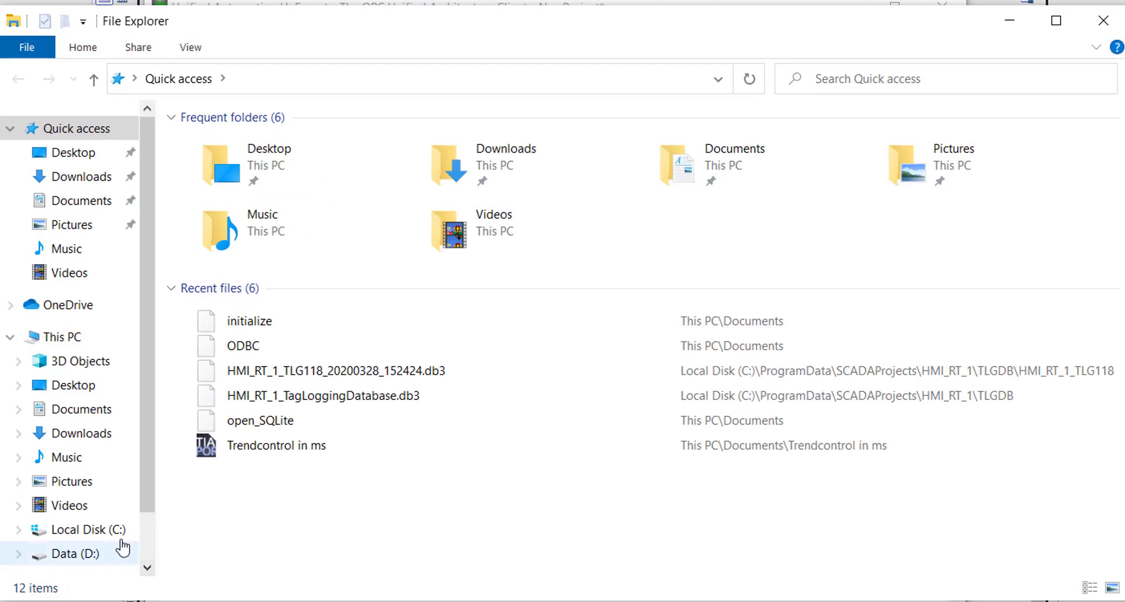
left_click(103, 530)
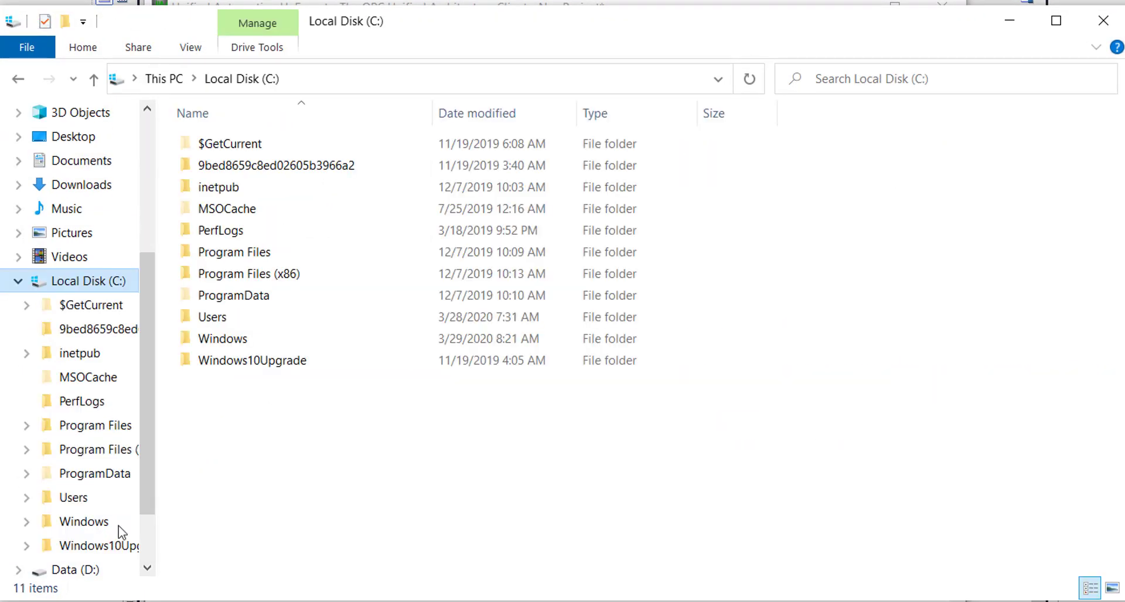
double_click(256, 253)
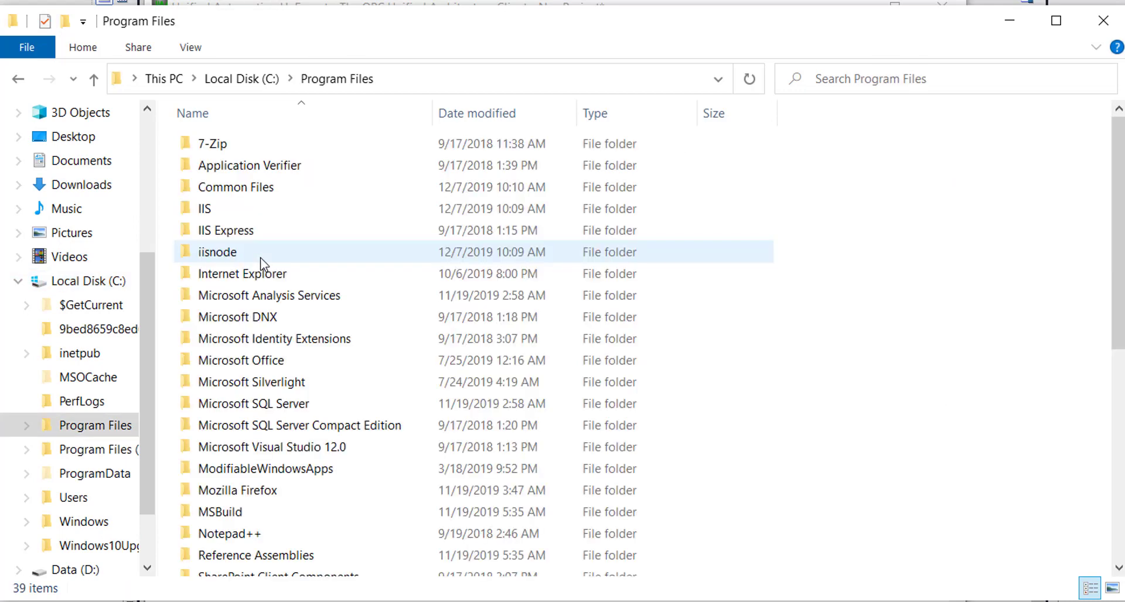
key("s")
double_click(253, 197)
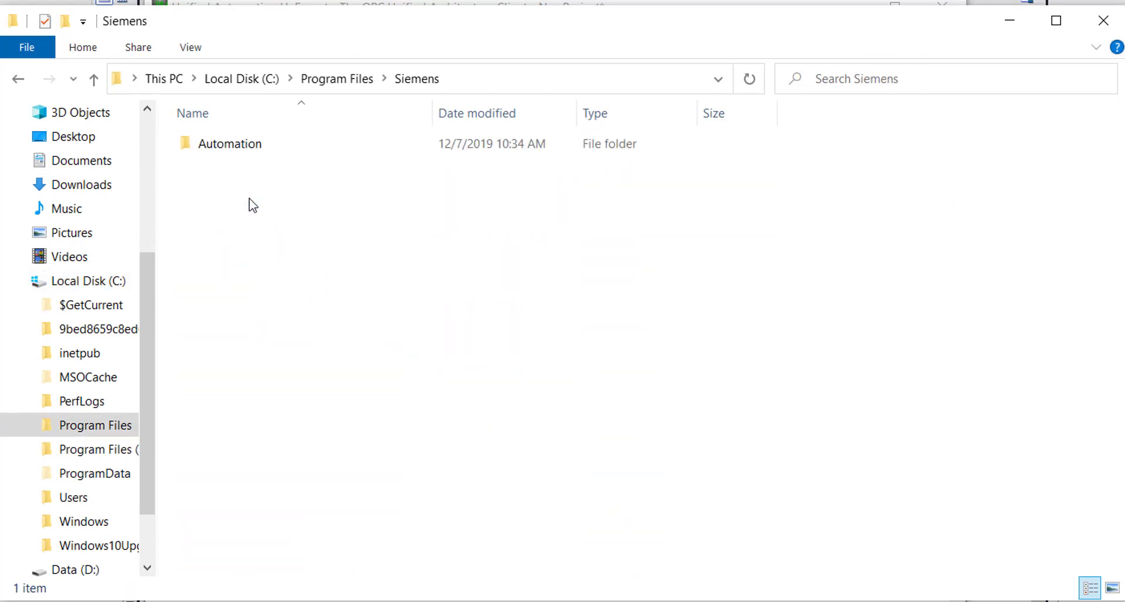
left_click(265, 147)
double_click(266, 151)
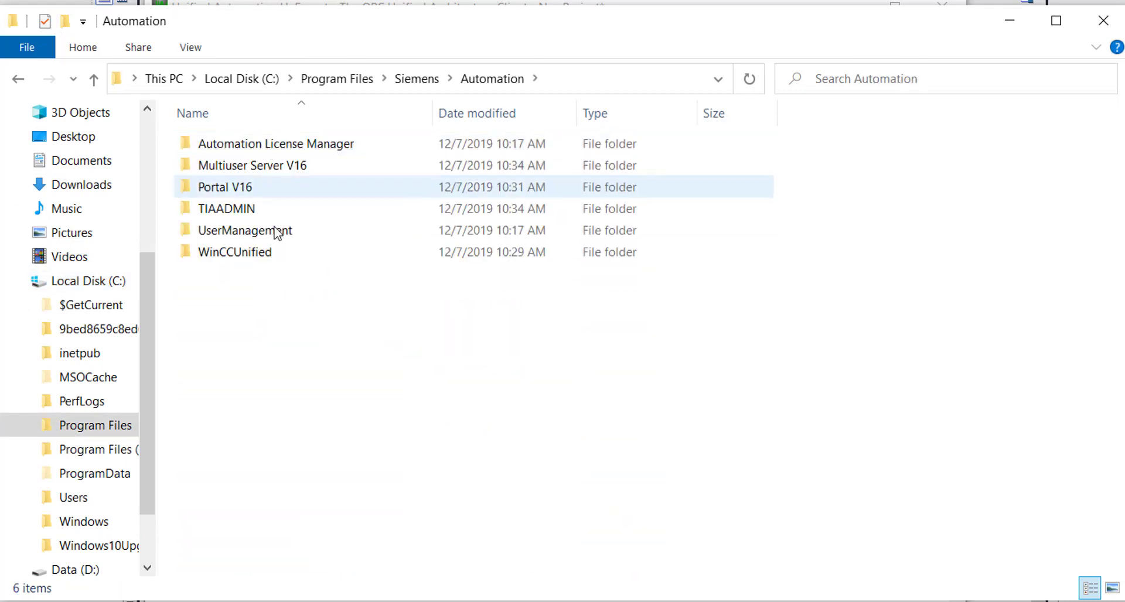
double_click(246, 253)
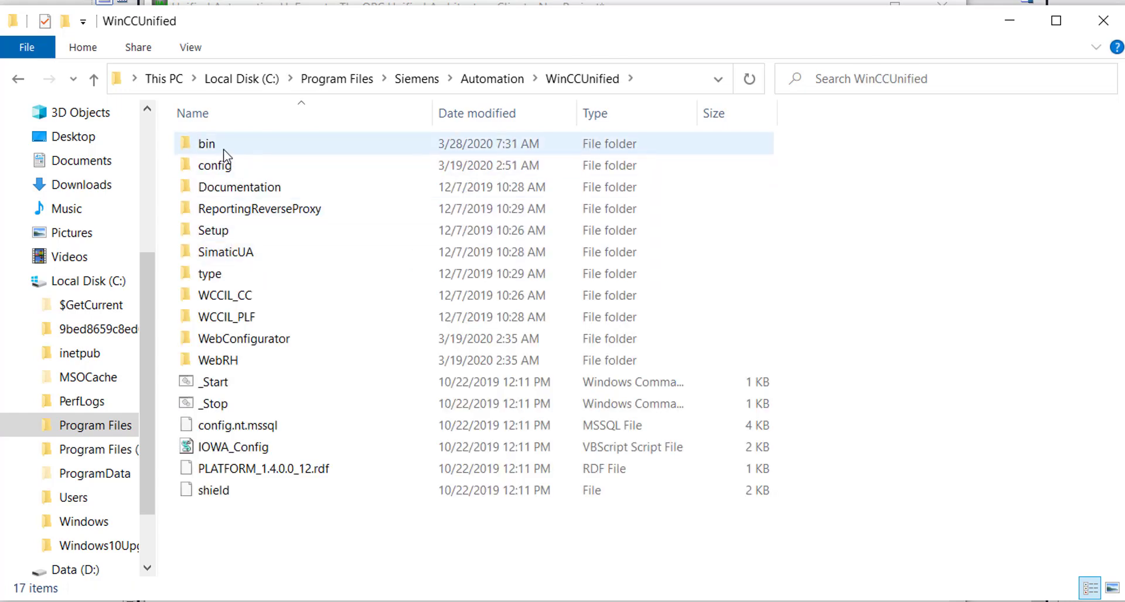
double_click(224, 154)
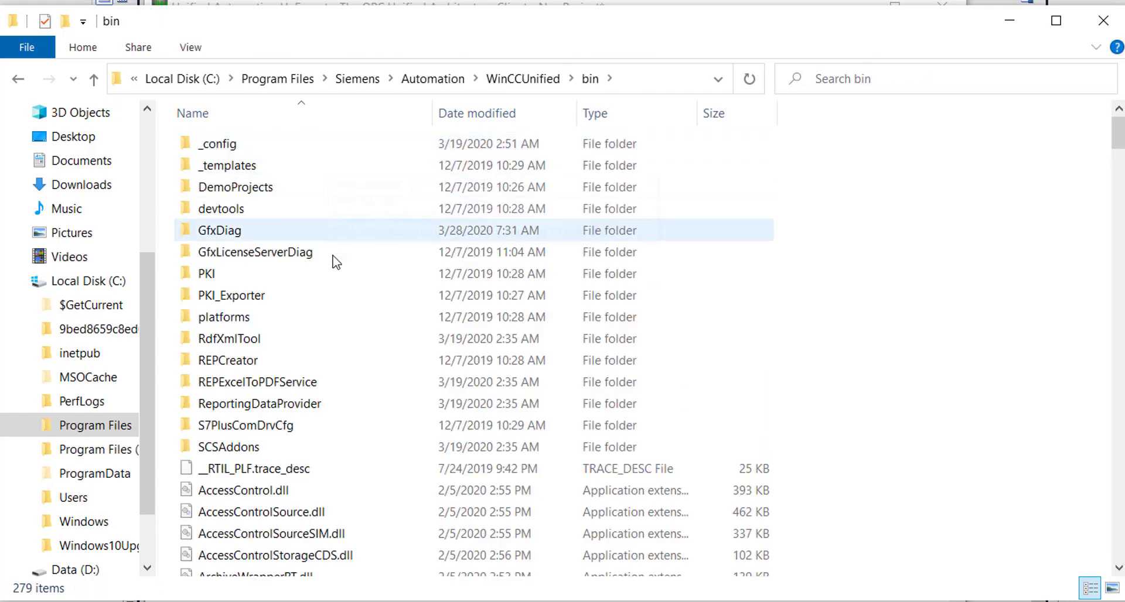
double_click(237, 274)
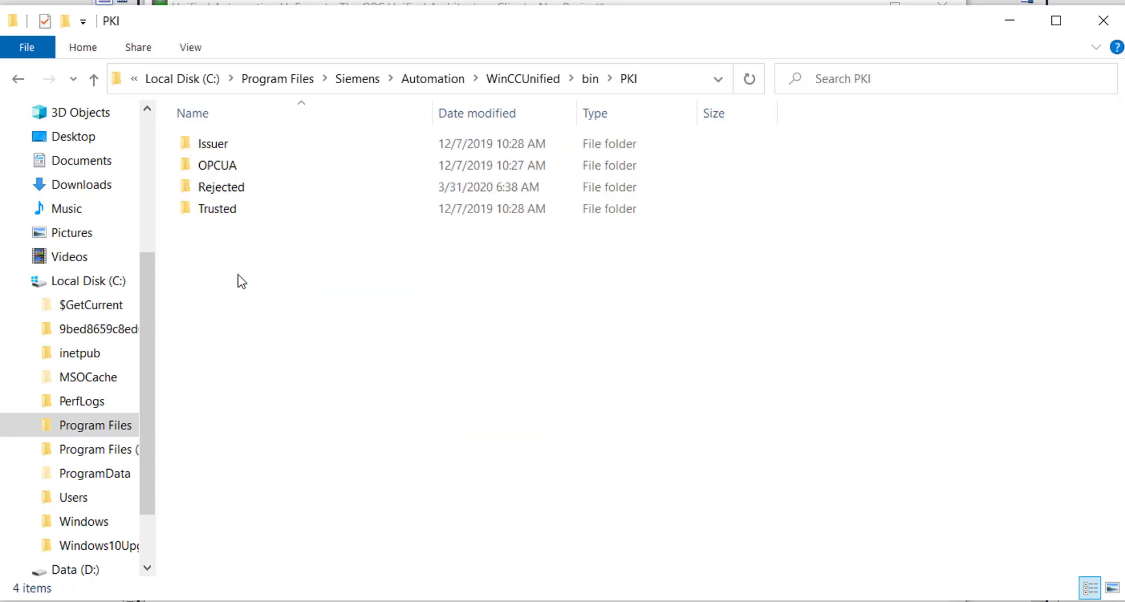
double_click(246, 192)
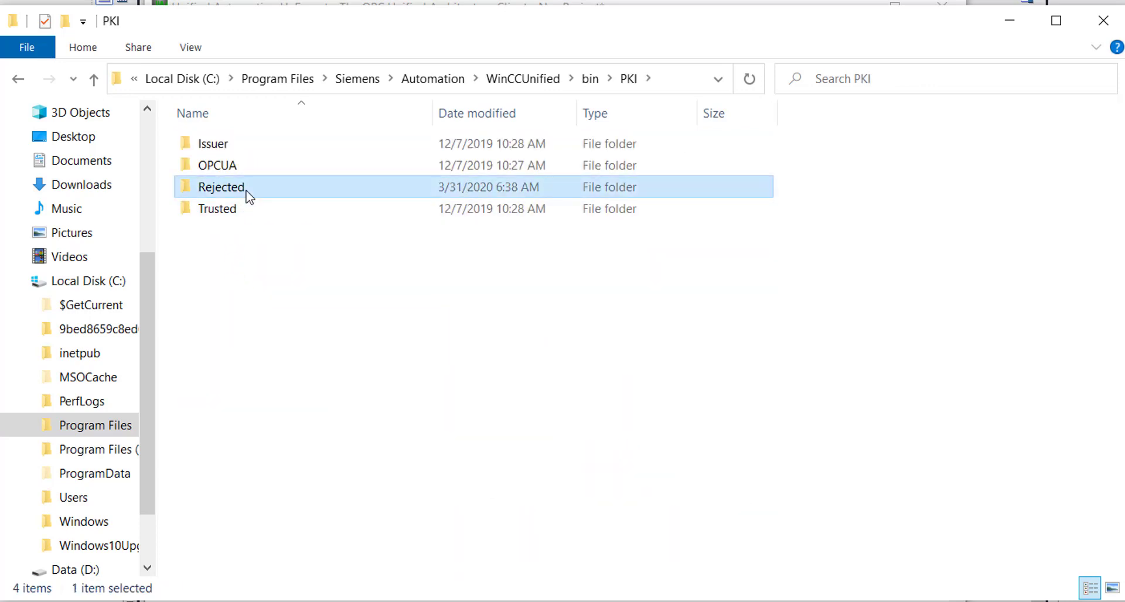
double_click(222, 152)
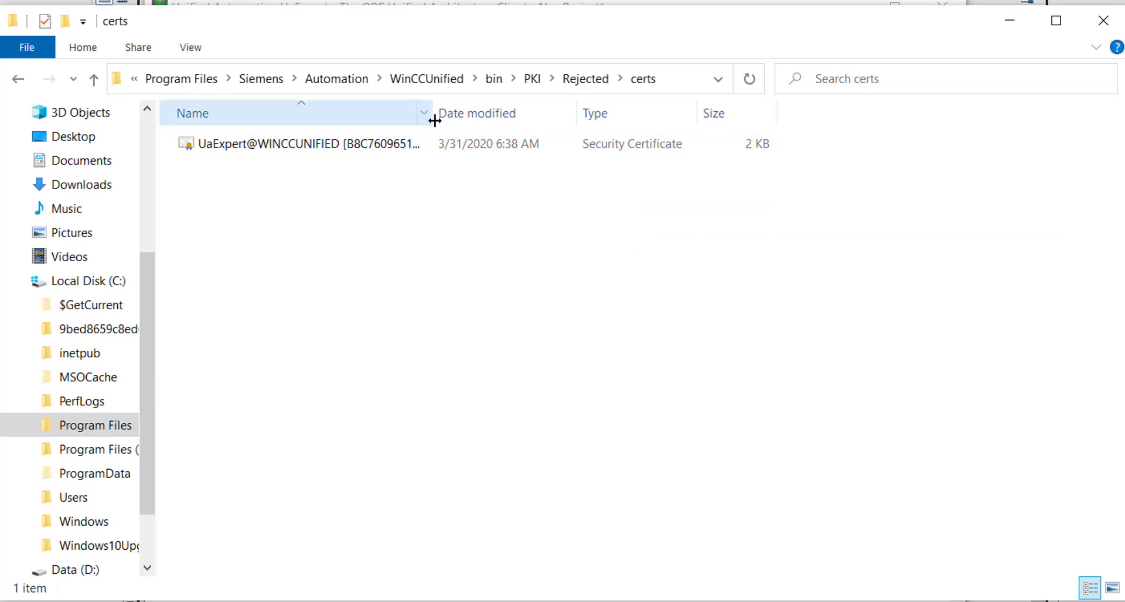
Move the UaExpert@WINCCUNIFIED certificate from PKI\Rejected\certs to PKI\Trusted\certs, granting administrator permission for the move
left_click_drag(434, 120, 678, 117)
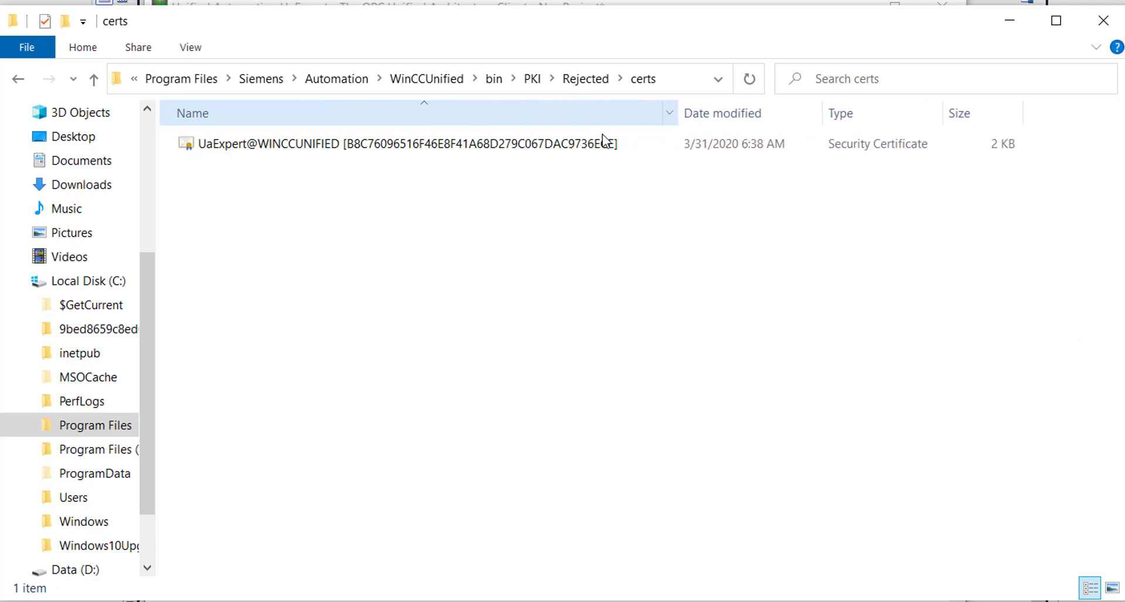
left_click(318, 154)
right_click(318, 153)
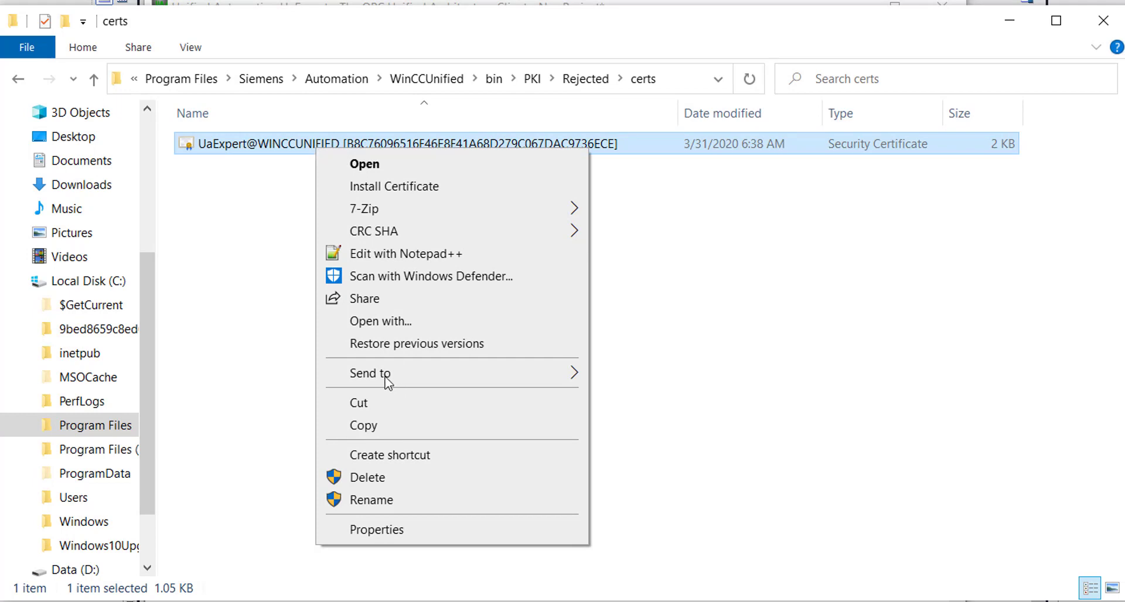
left_click(381, 404)
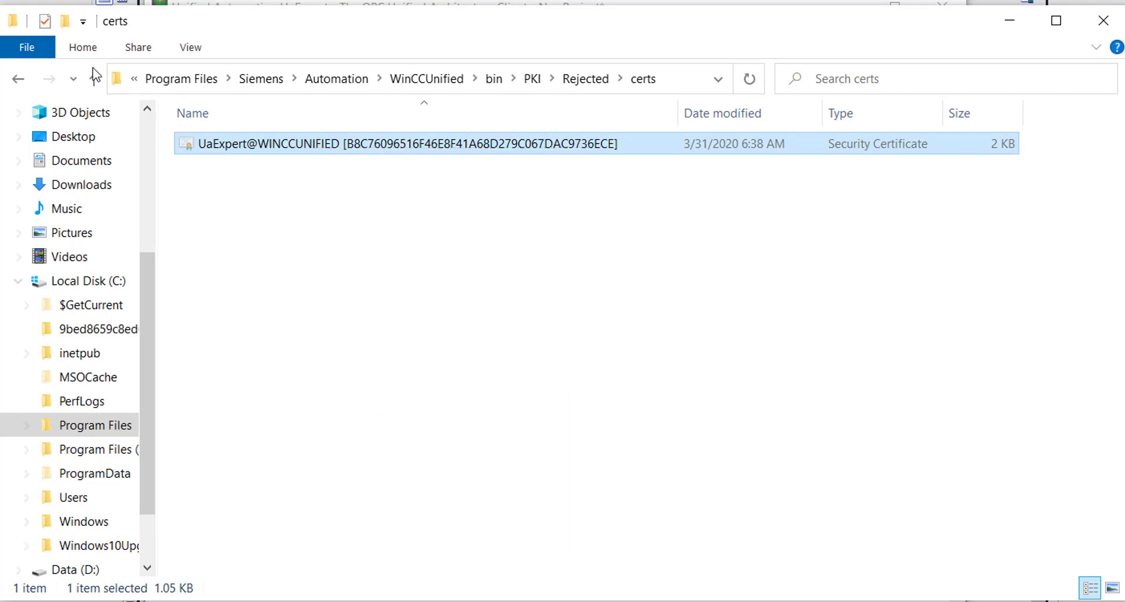
left_click(20, 84)
left_click(20, 84)
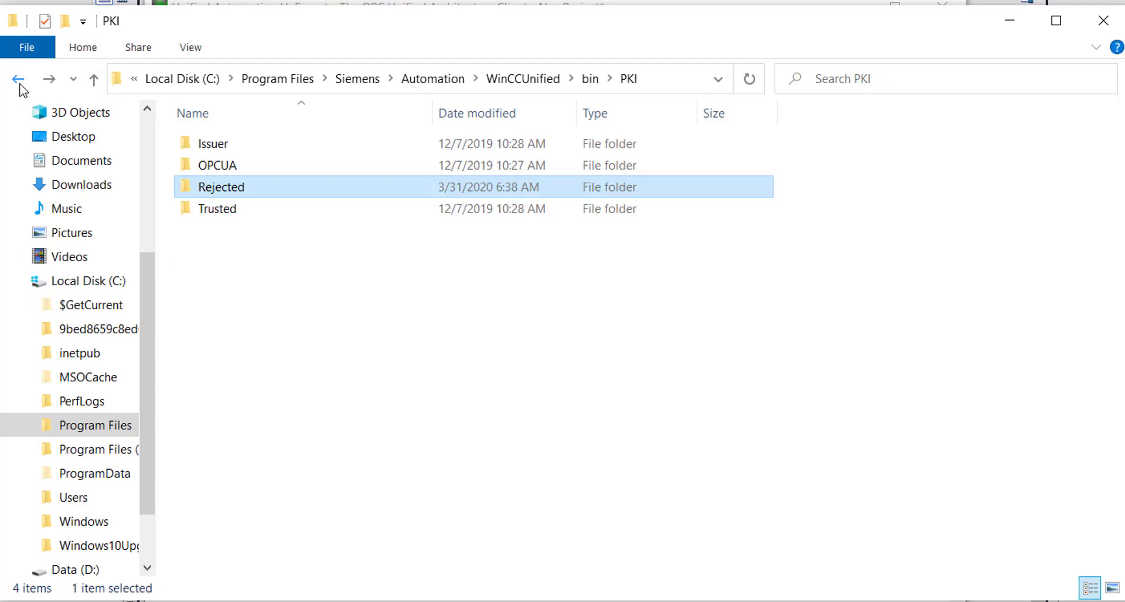
double_click(225, 211)
double_click(228, 148)
right_click(232, 174)
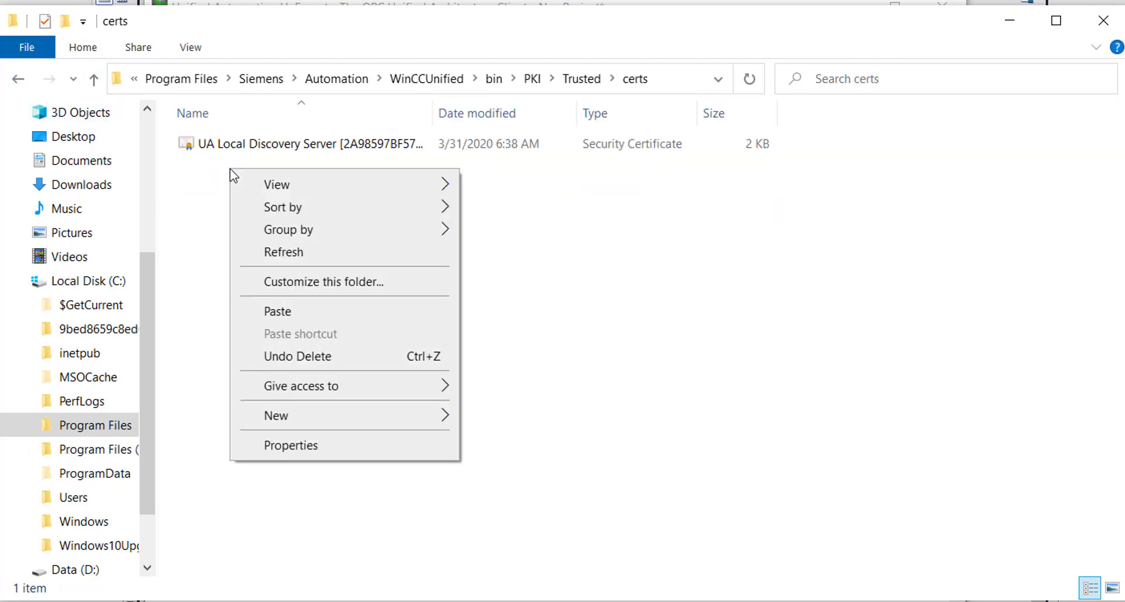
left_click(322, 313)
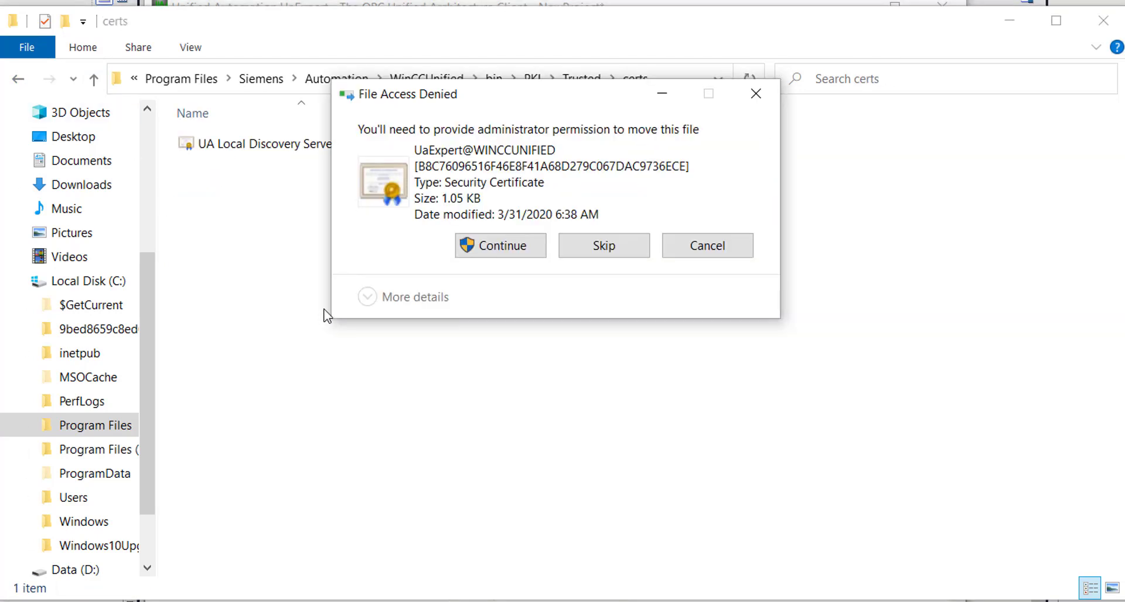
left_click(507, 252)
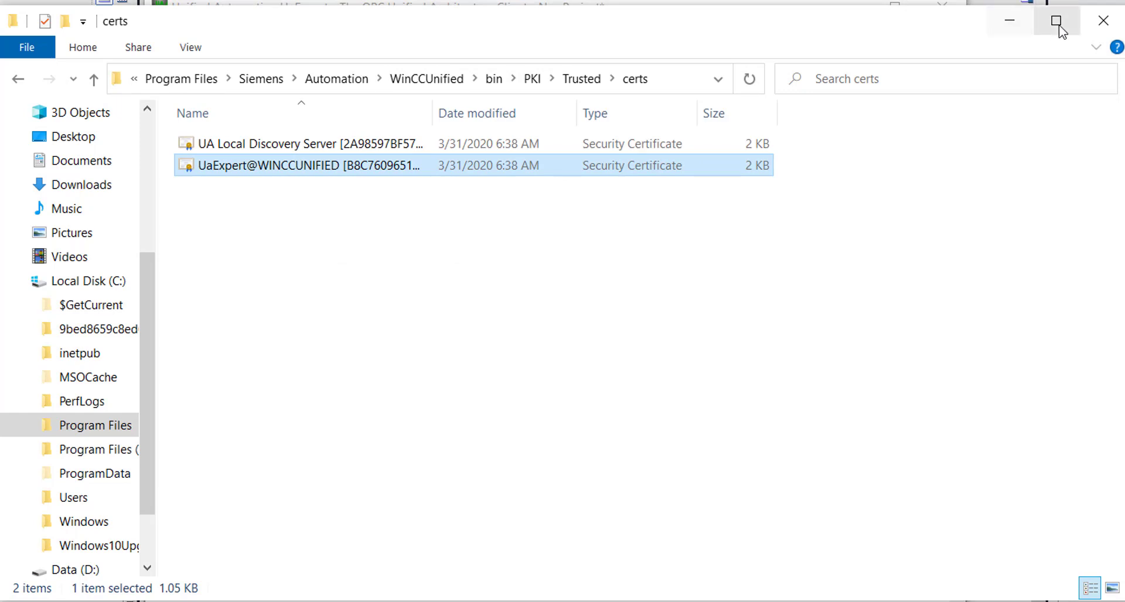
Switch back to UaExpert and reconnect to the OPCUA Server for Simatic WinCC Unified Runtime
left_click(1008, 24)
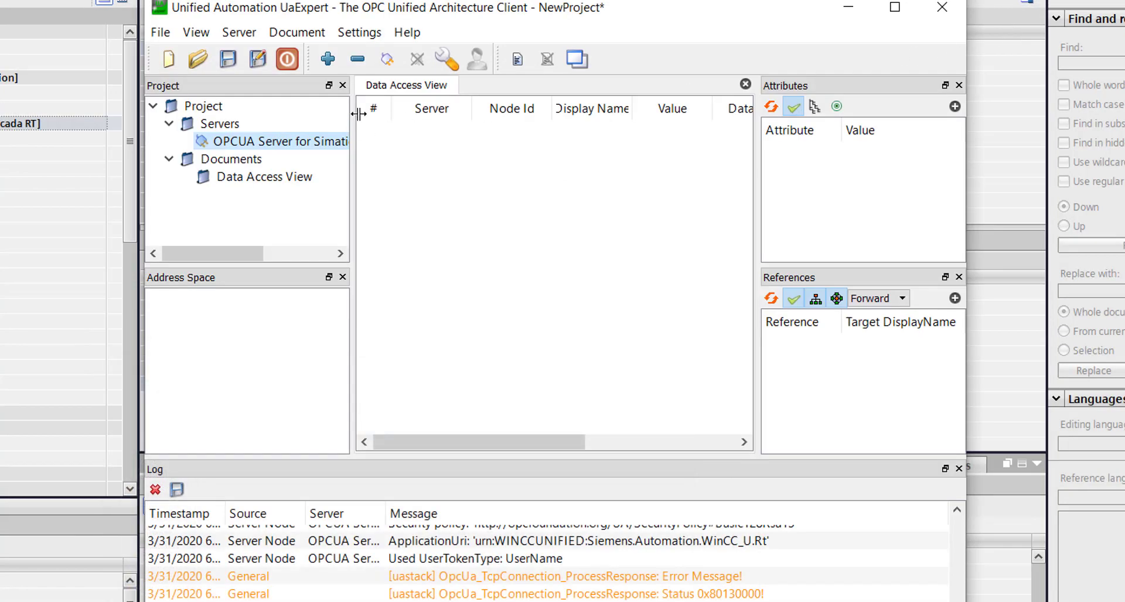
left_click(384, 60)
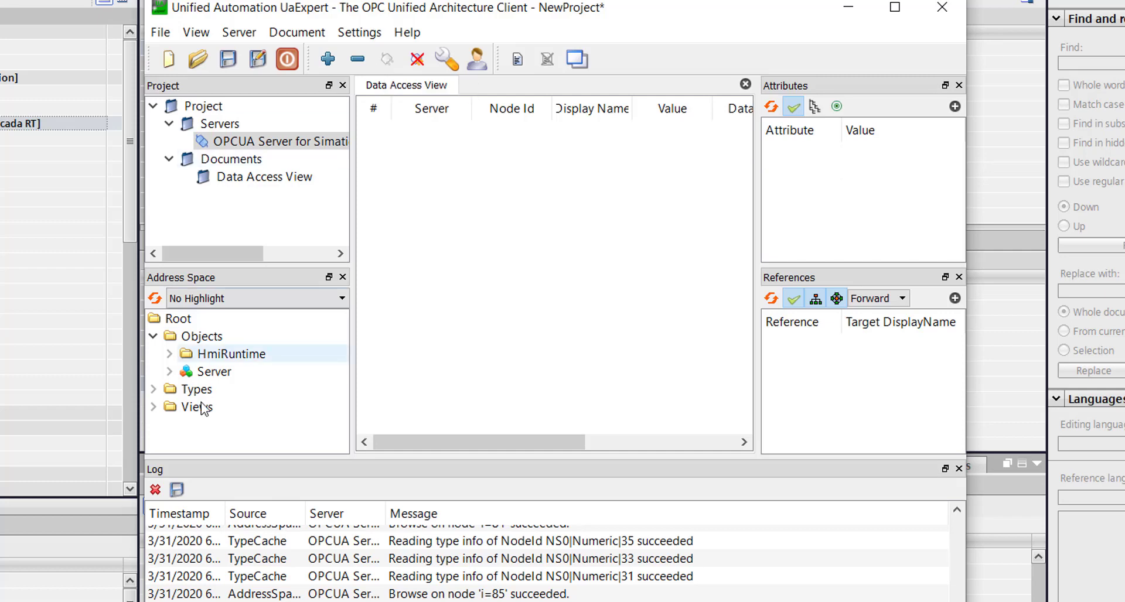
Add Tag_1 from the address space path Server > HMI_RT_1 > Tags to the Data Access View
left_click(176, 375)
left_click(170, 372)
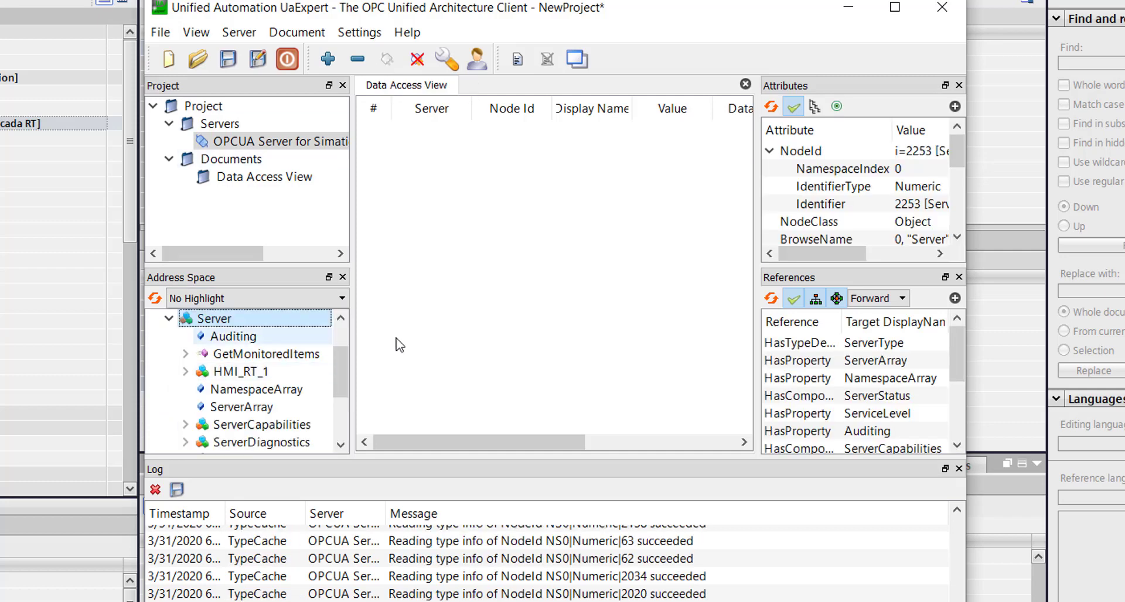
left_click(186, 373)
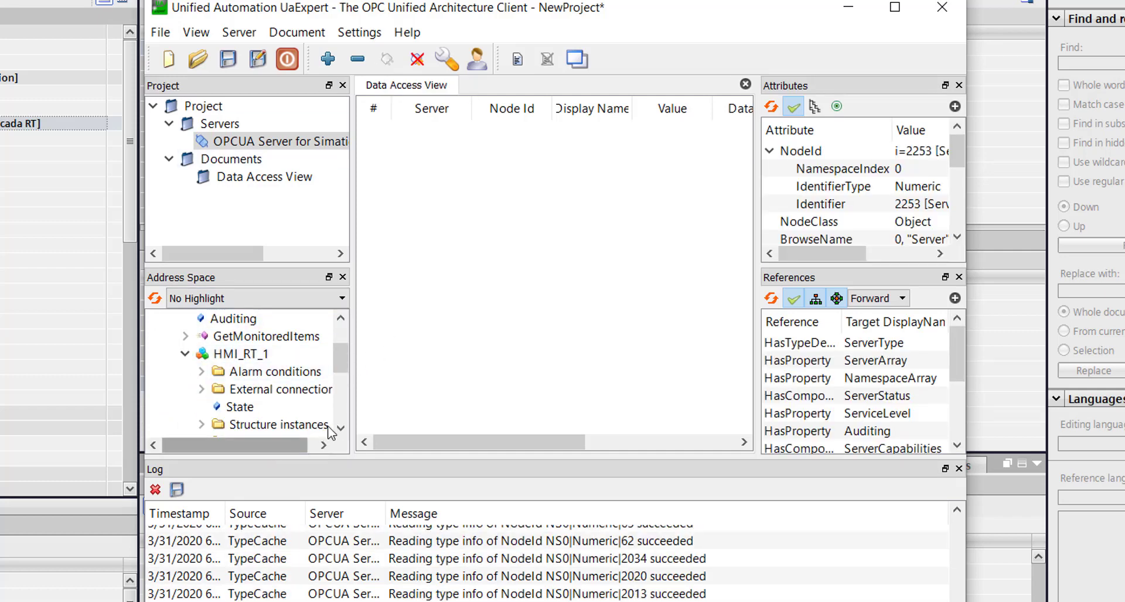
left_click_drag(344, 369, 350, 383)
left_click(241, 392)
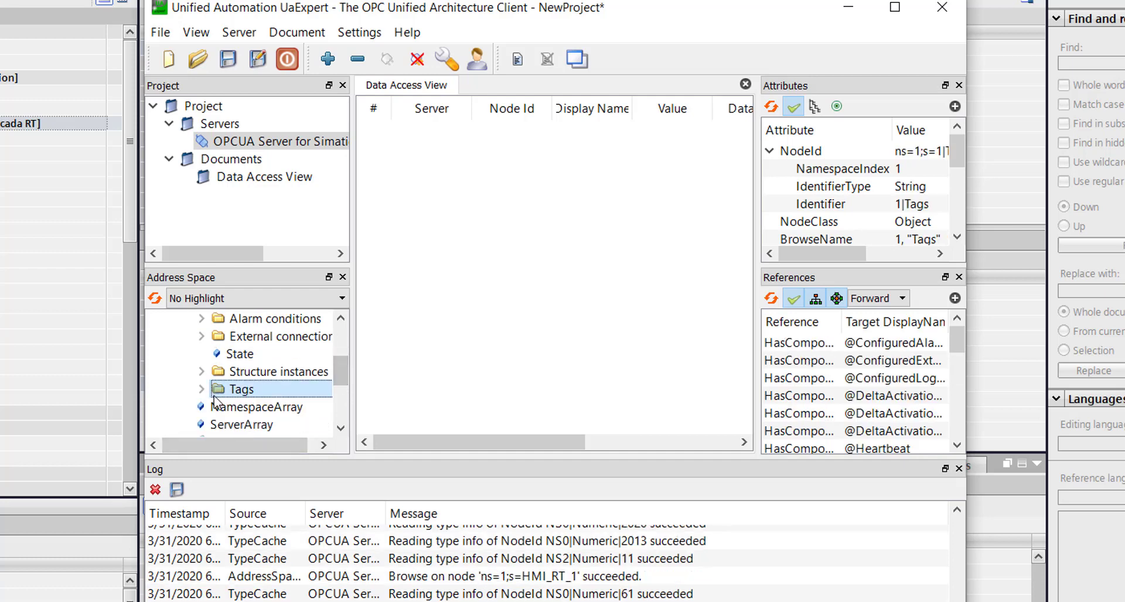
left_click(201, 392)
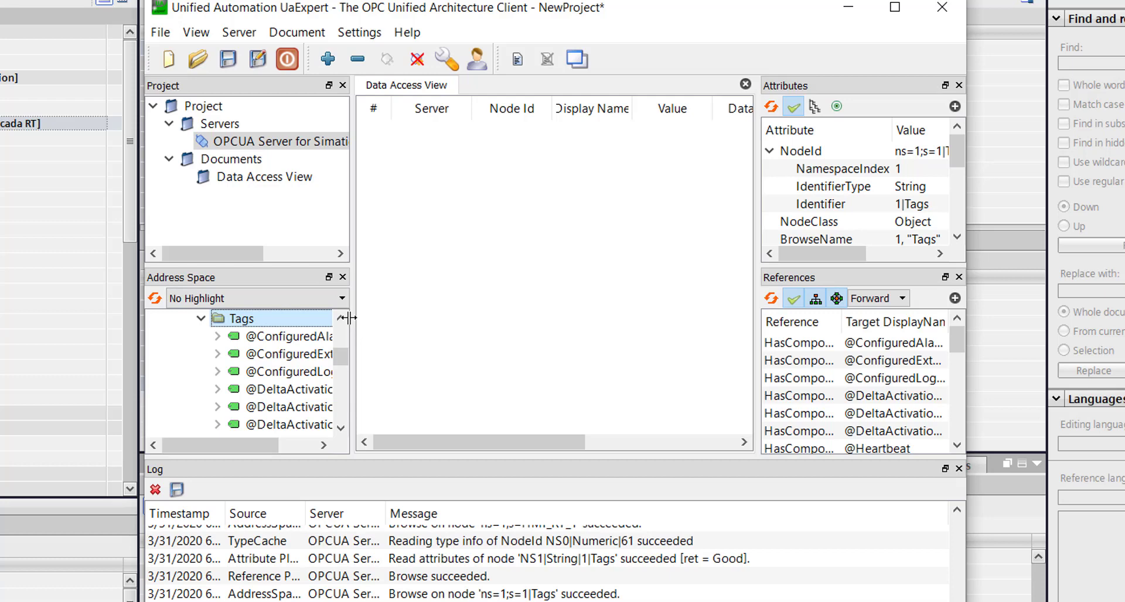
left_click_drag(351, 319, 500, 407)
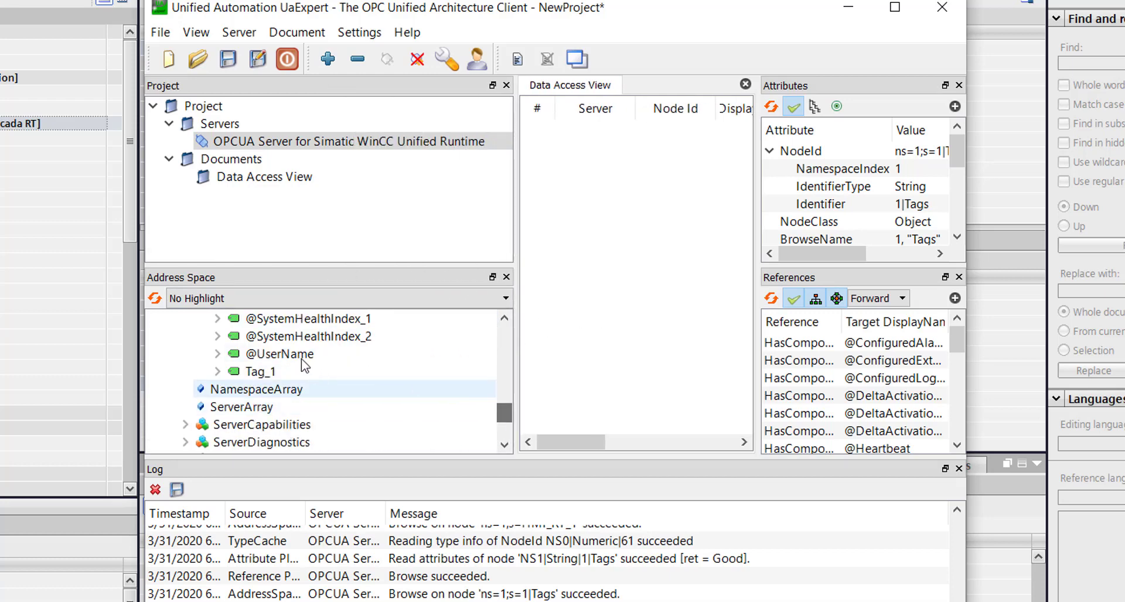
left_click_drag(257, 374, 347, 176)
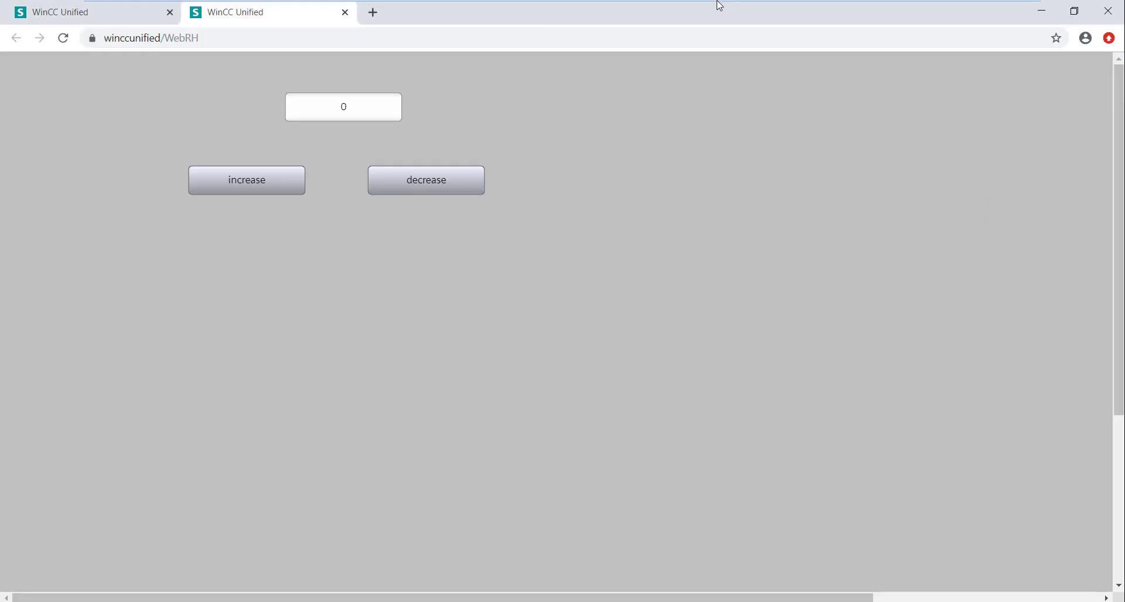
Arrange the WinCC Unified runtime browser window and UaExpert side by side, with the browser in the right half
key("super+Right")
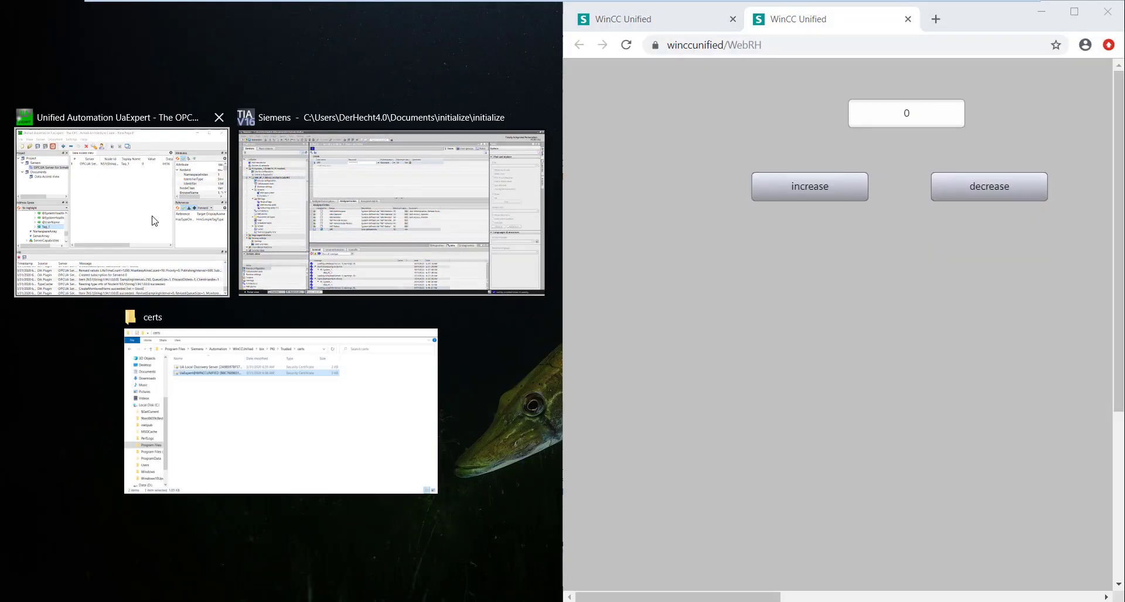
left_click(153, 221)
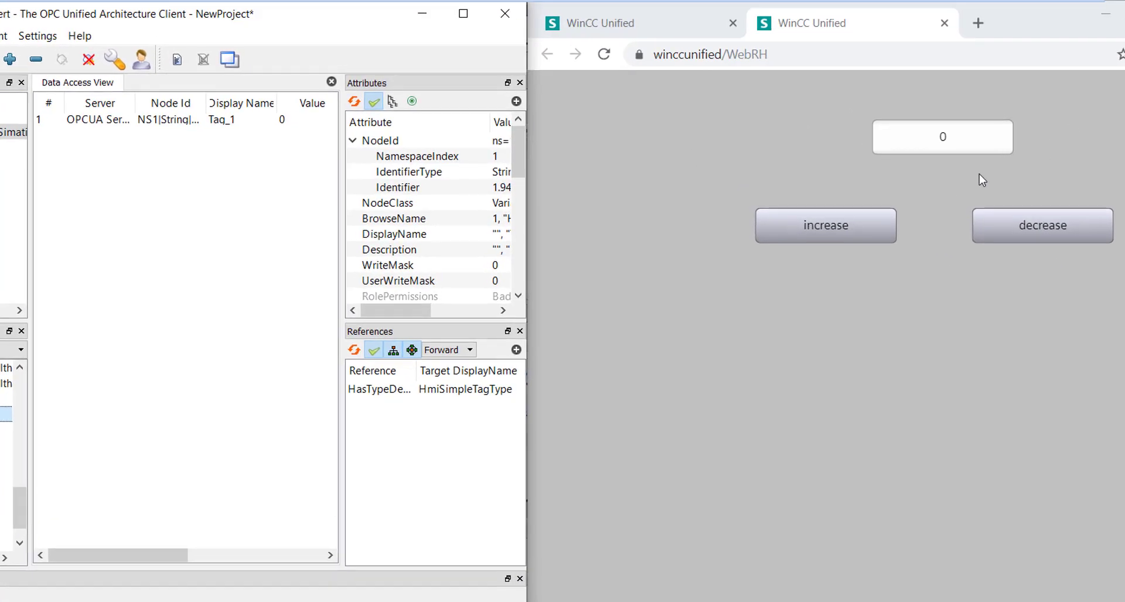
In the WinCC Unified runtime, set the screen's value field to 5, then decrease it three times and increase it three times
left_click(940, 114)
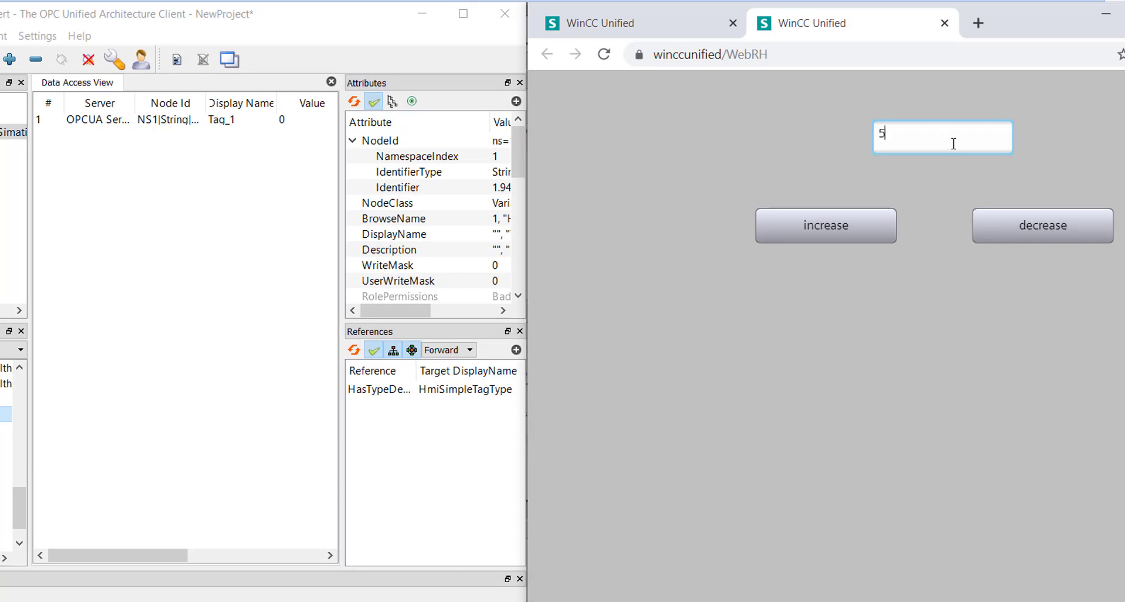
left_click(1062, 232)
left_click(1061, 232)
left_click(1062, 231)
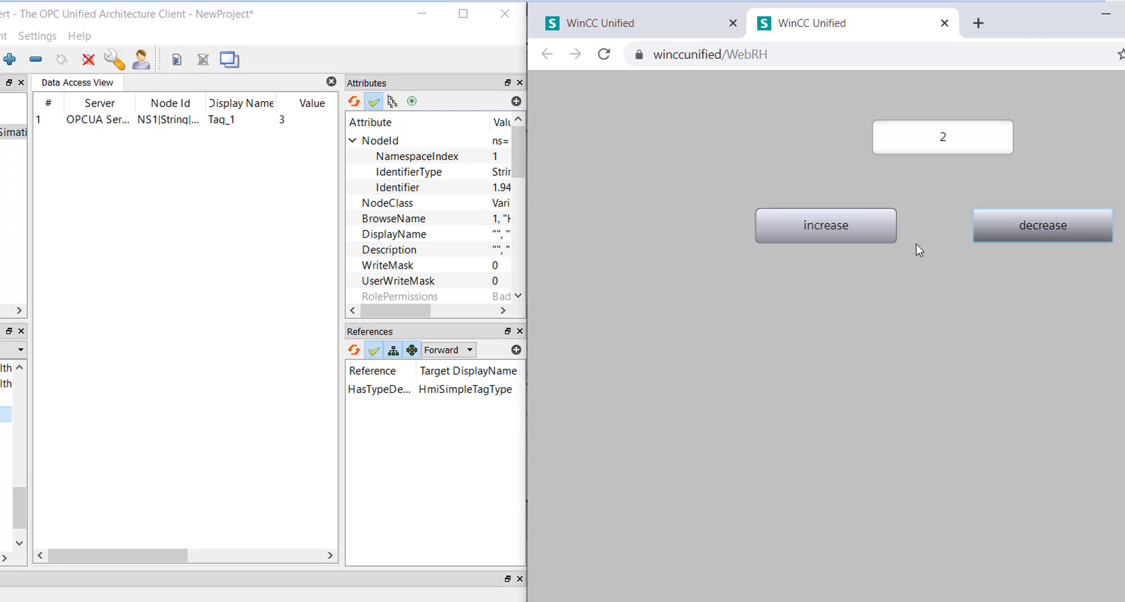
left_click(826, 228)
left_click(826, 228)
left_click(826, 229)
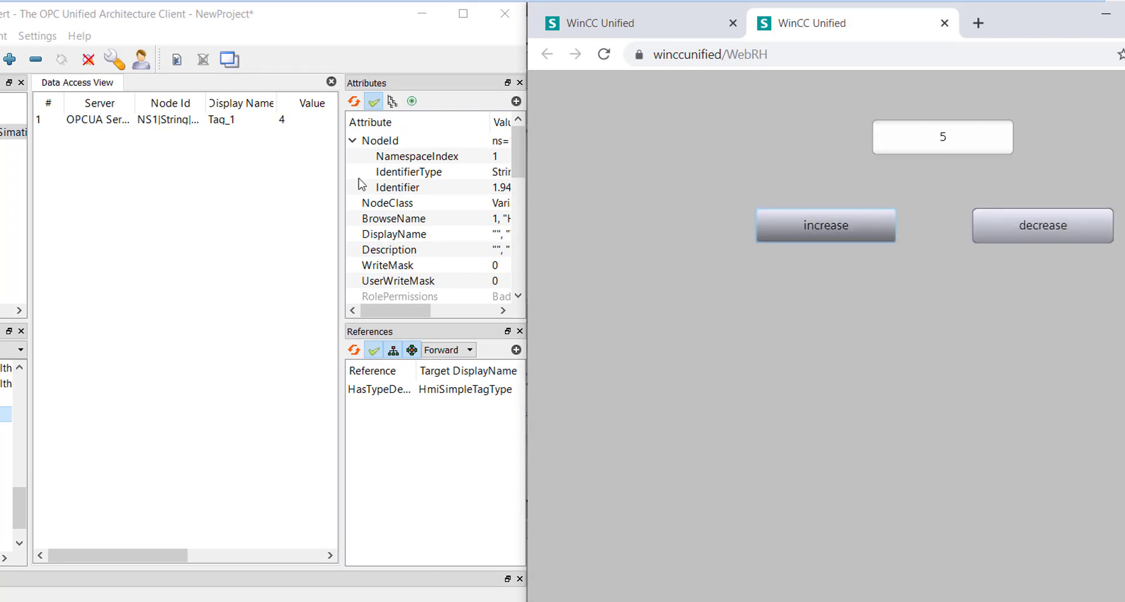
Set Tag_1's value to 8888 in UaExpert, and increase and decrease it once each in the WinCC Unified runtime
left_click(312, 121)
double_click(313, 122)
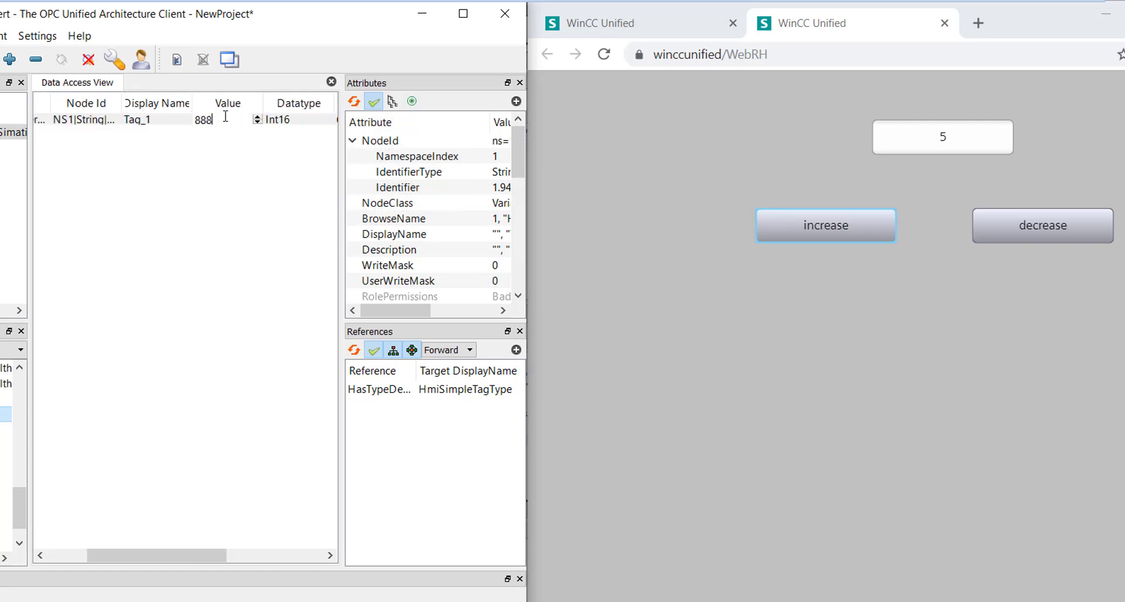
type("8888")
key("Return")
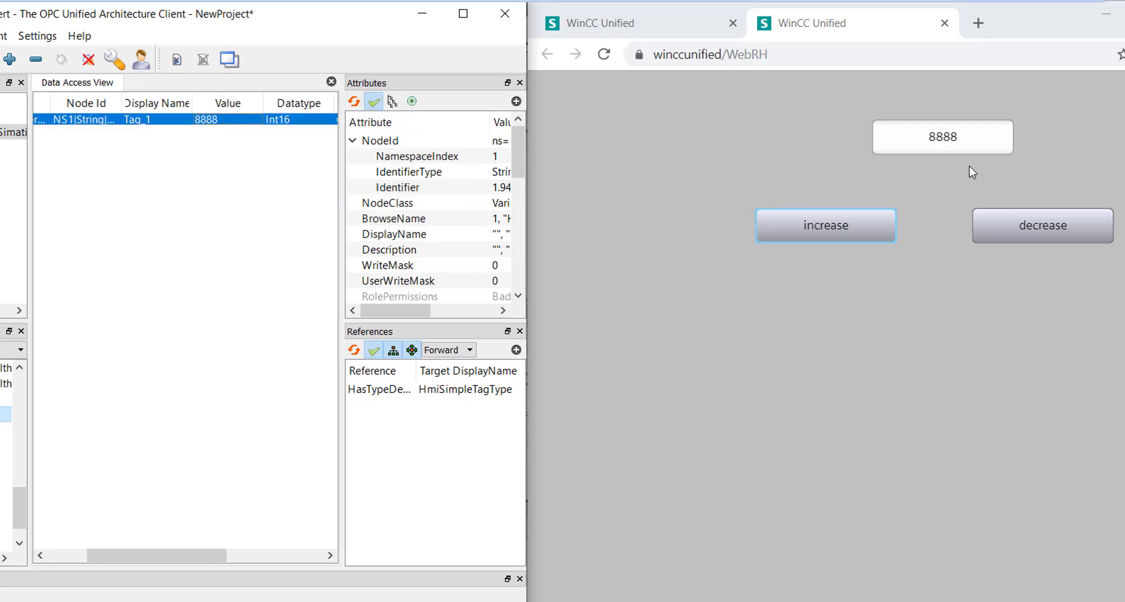
left_click(856, 230)
left_click(1022, 240)
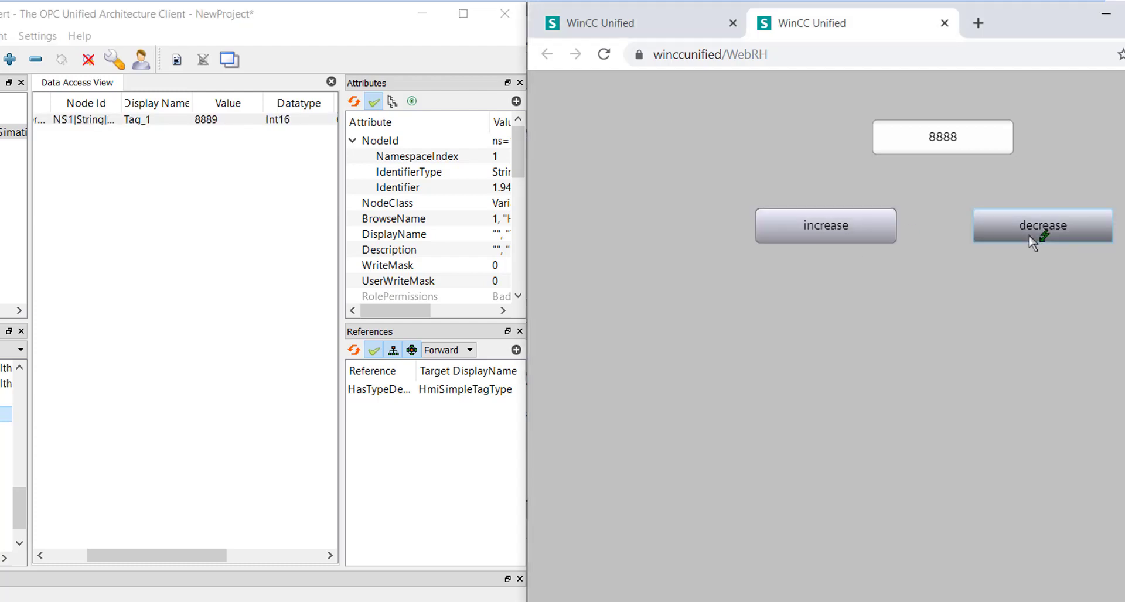